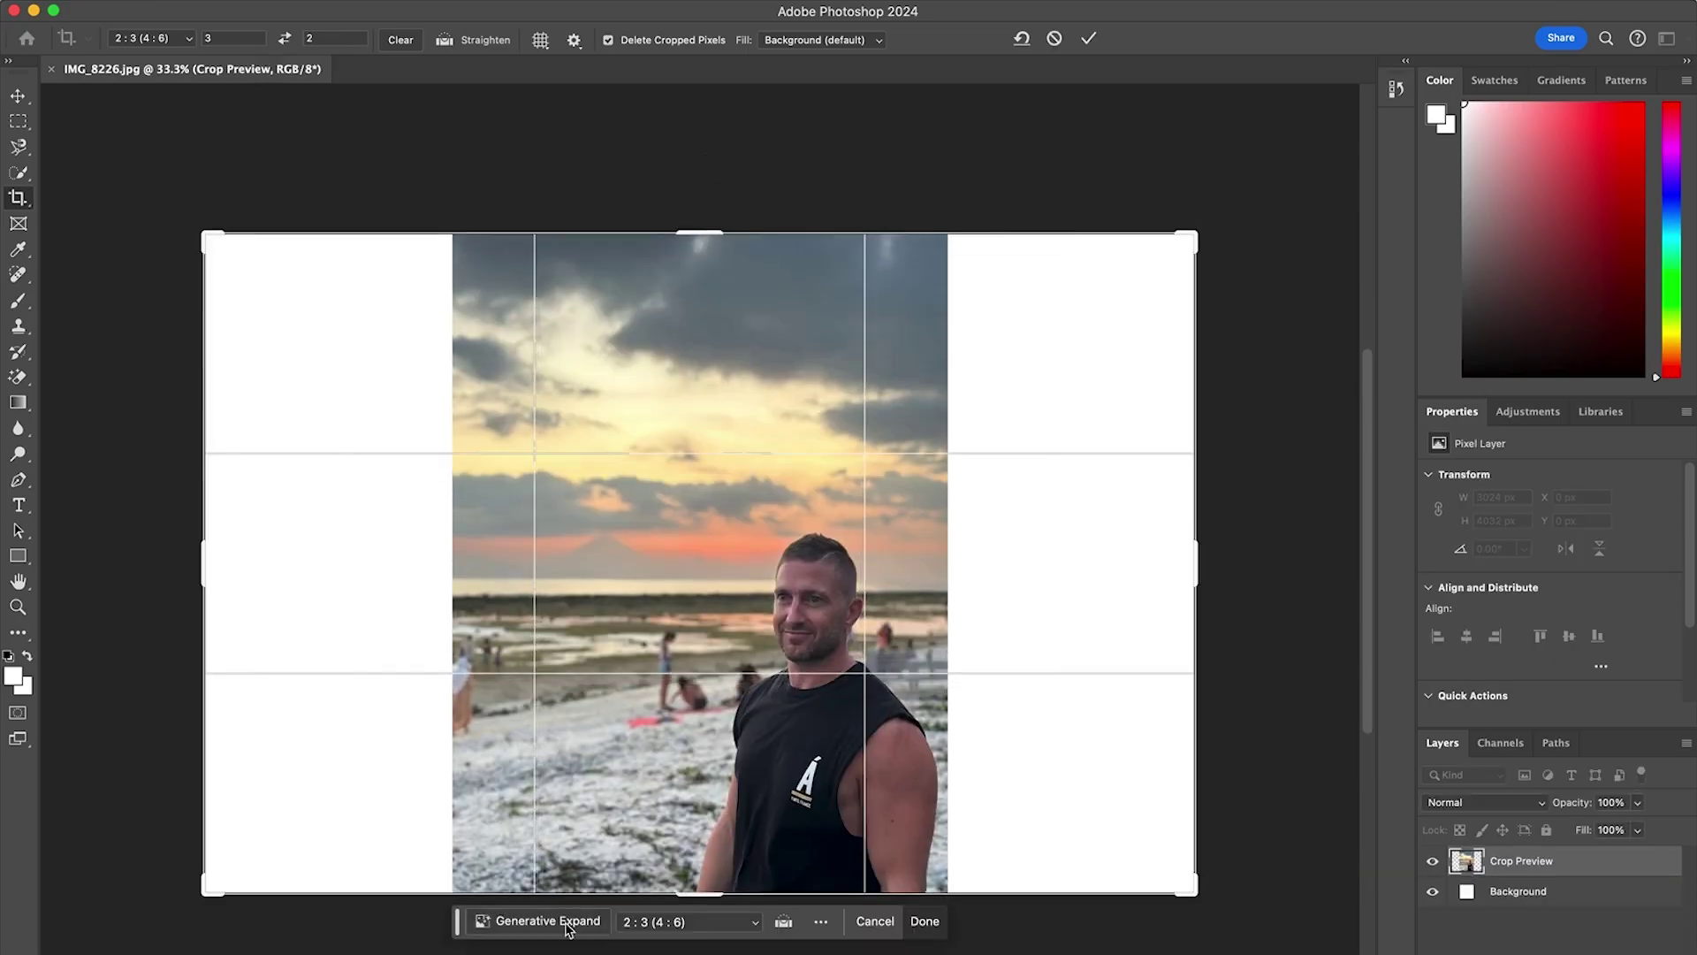
Step: Fill the widened landscape canvas with scenery using Generative Expand
left_click(566, 924)
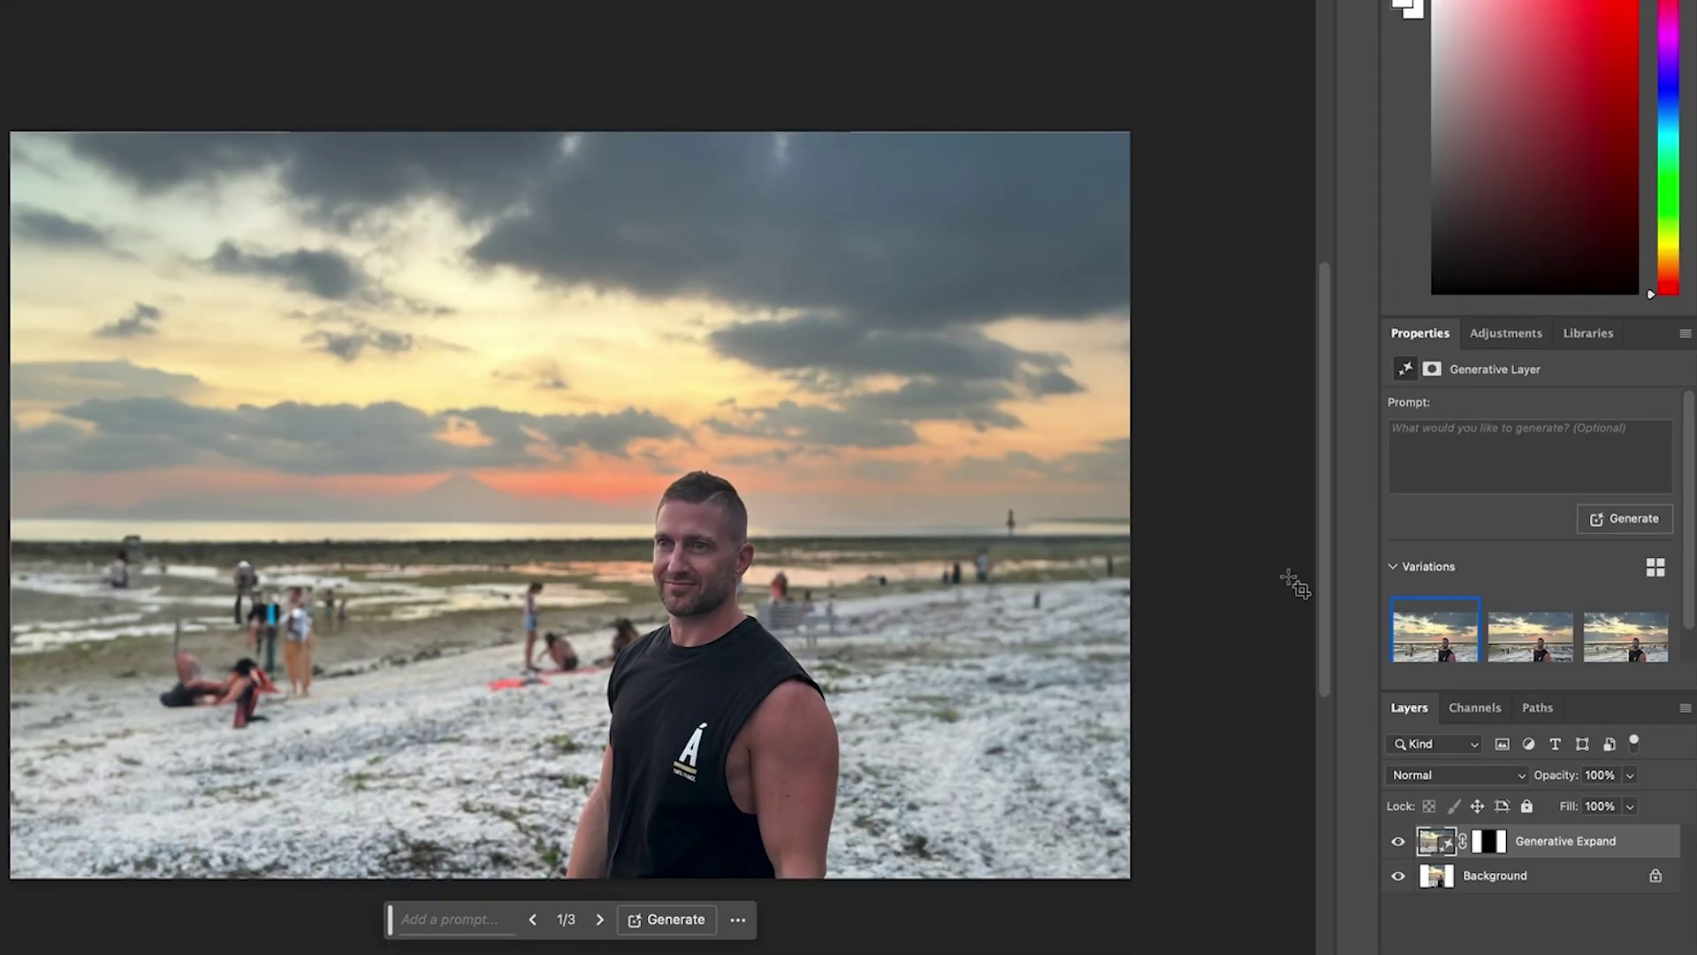
left_click(1555, 674)
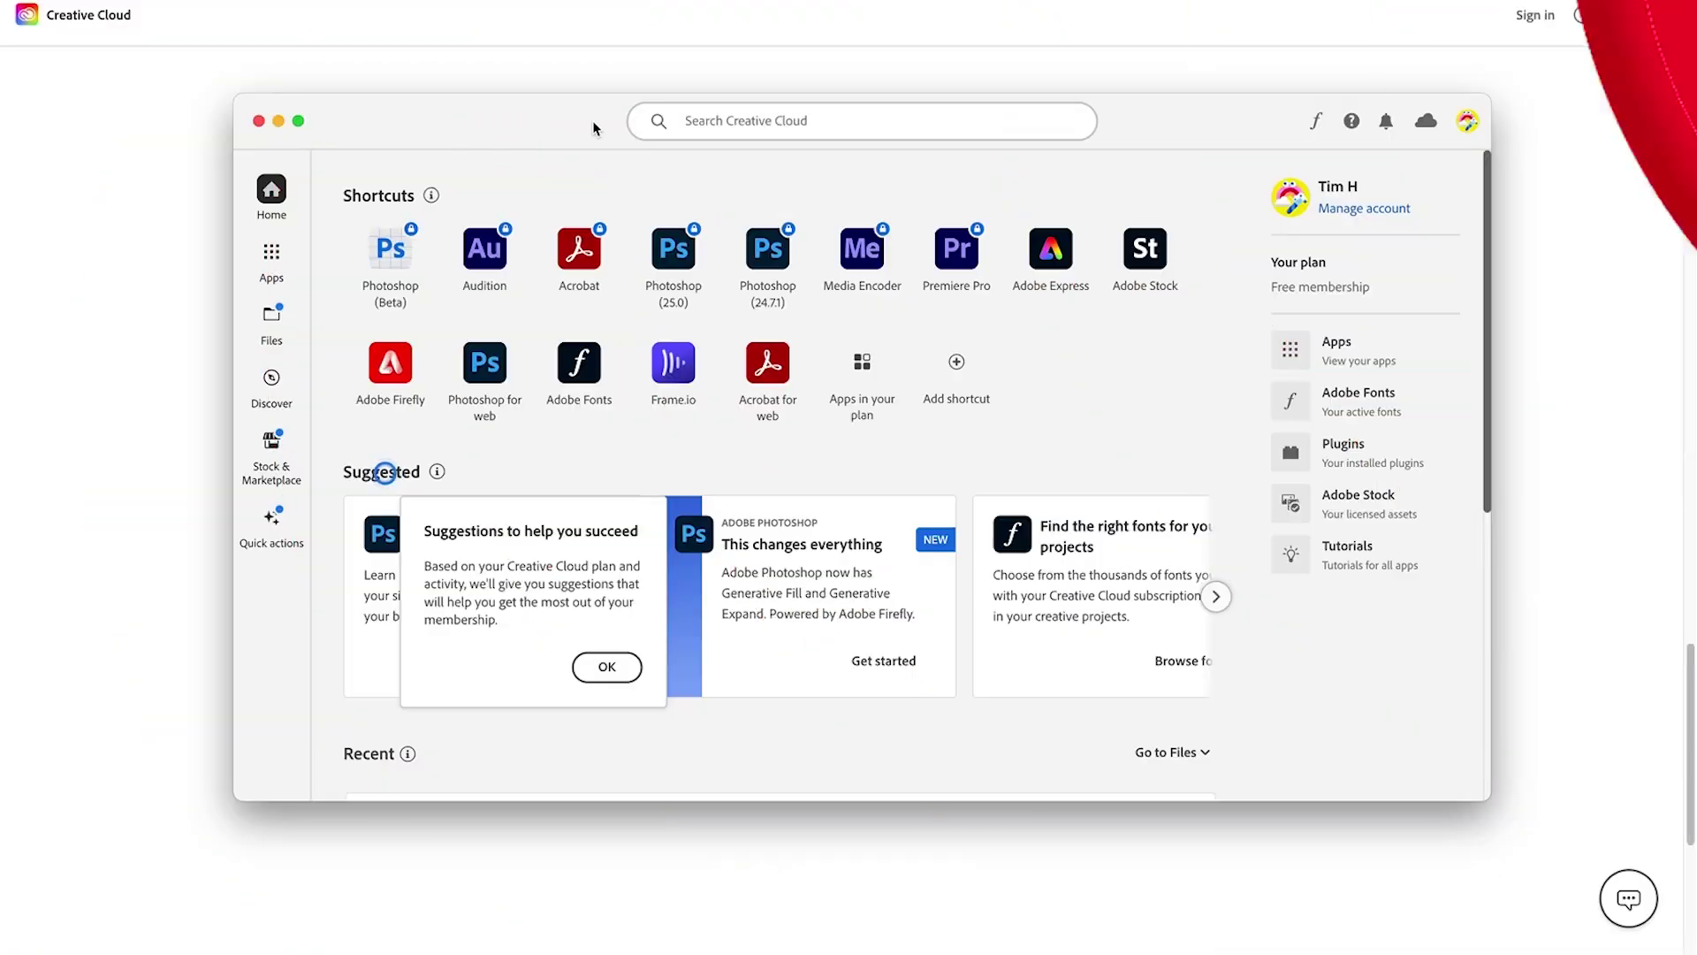
Step: Open the Creative Cloud apps list to find Photoshop (Beta)
left_click(281, 255)
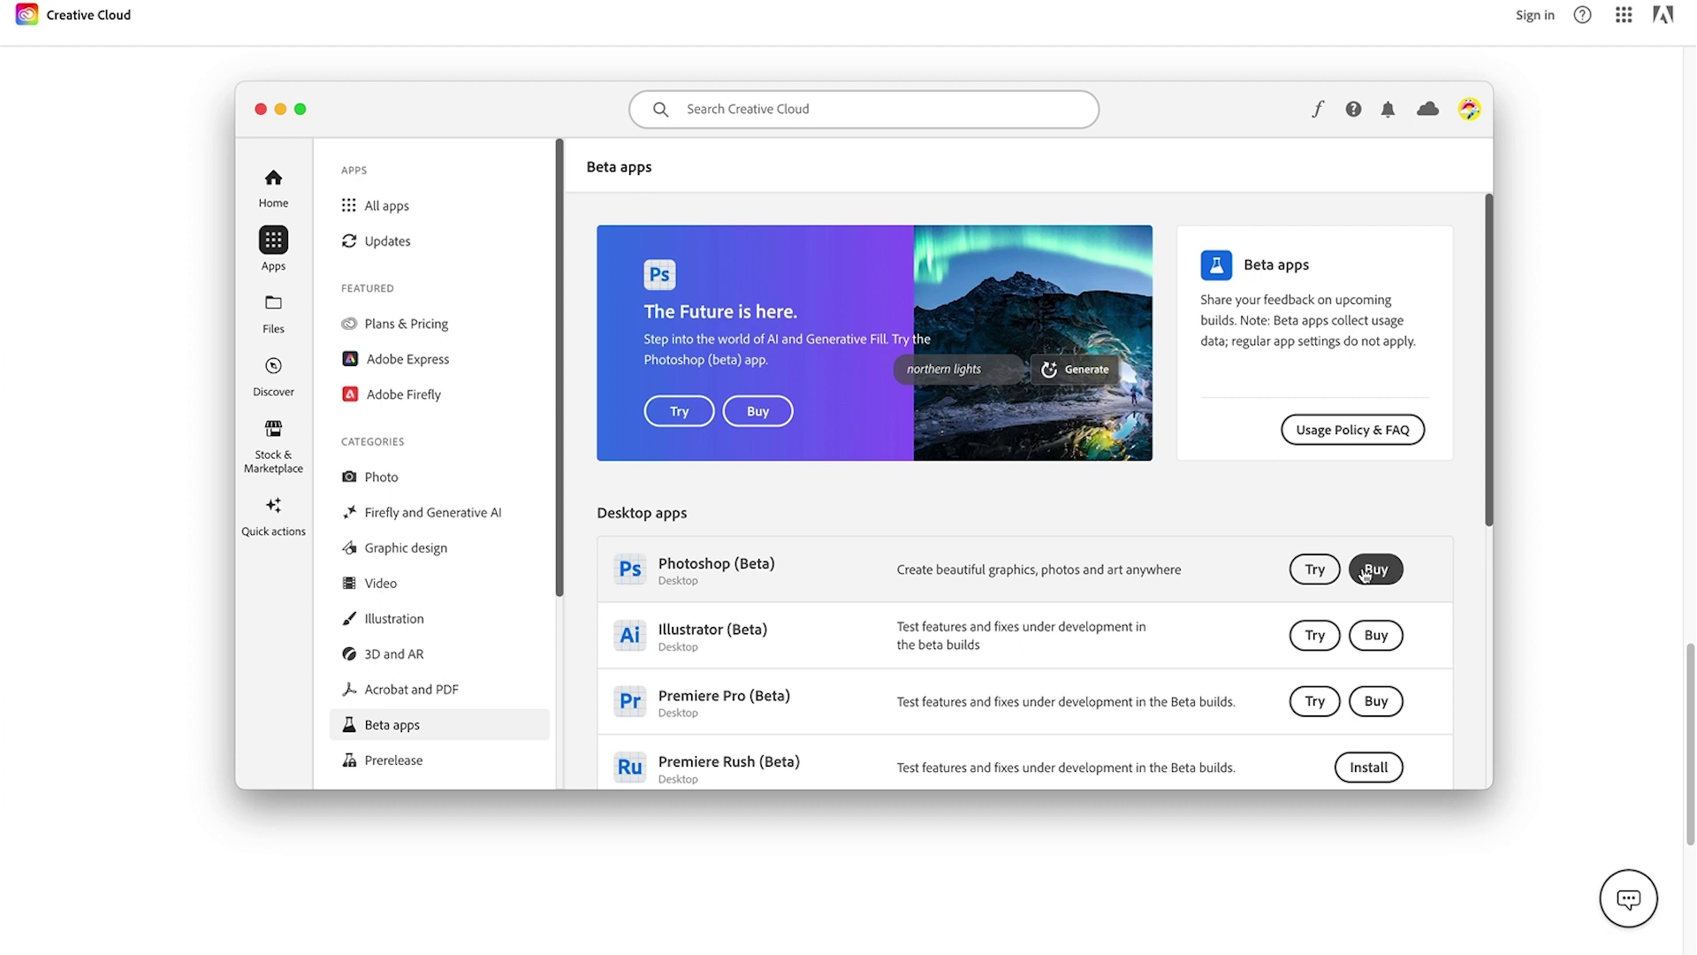
Step: Start the Photoshop (Beta) trial and launch Photoshop v25.0 with IMG_8226.jpg
left_click(1315, 570)
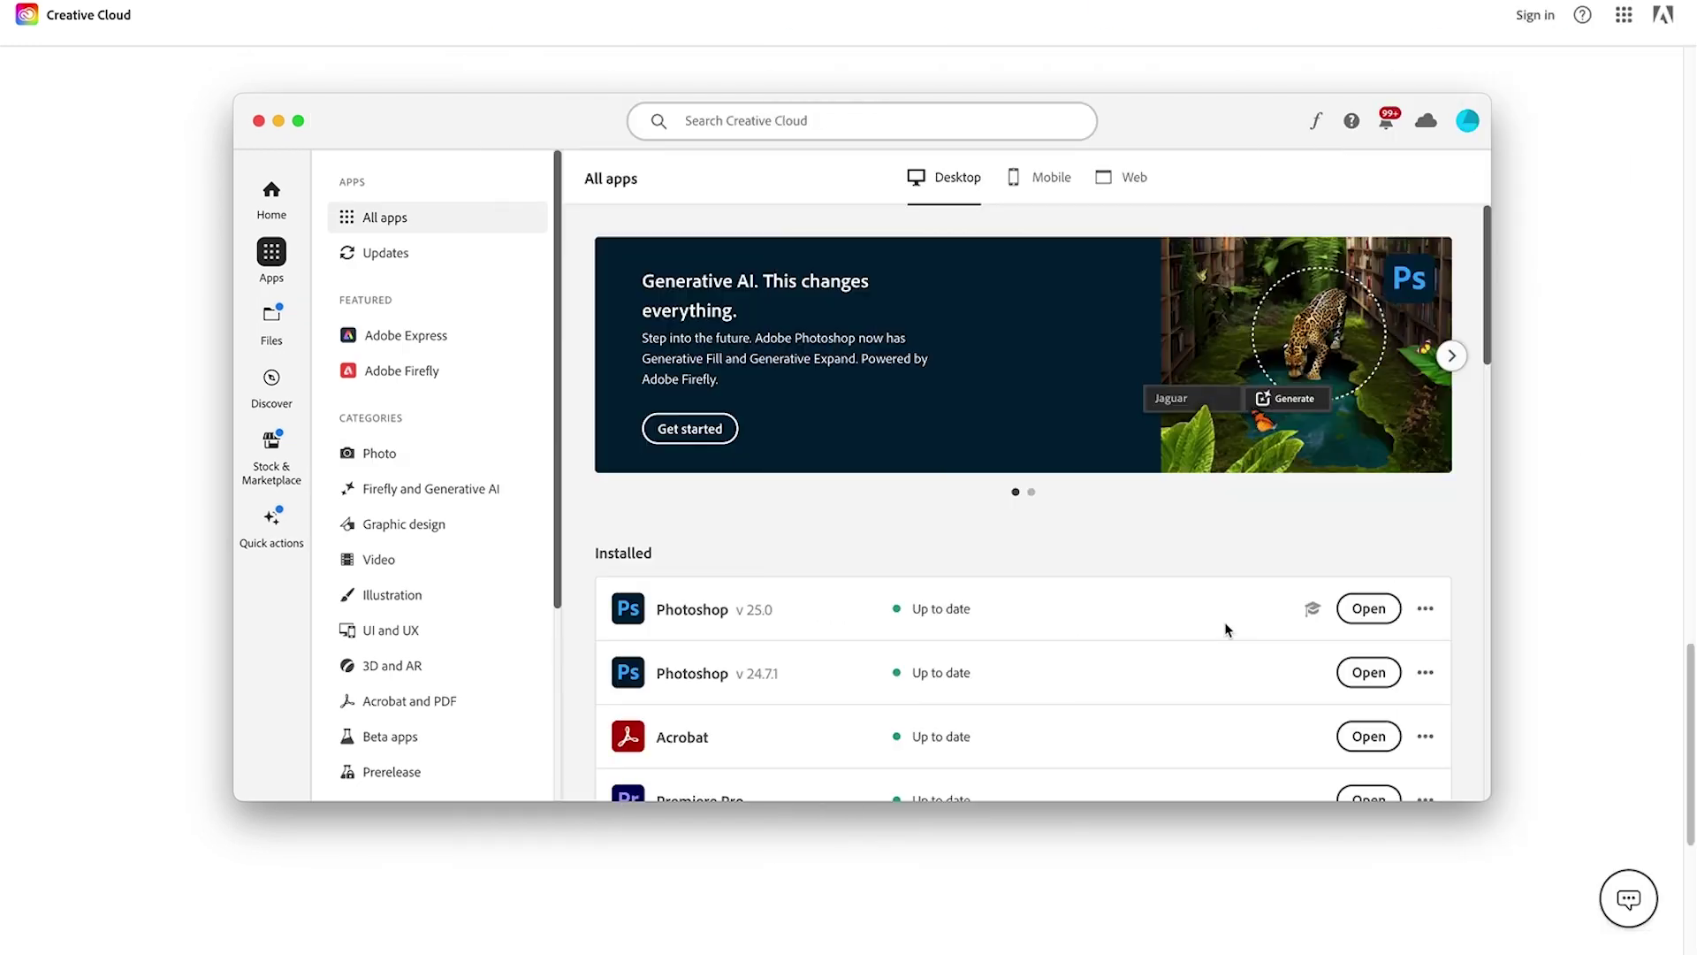
left_click(1361, 608)
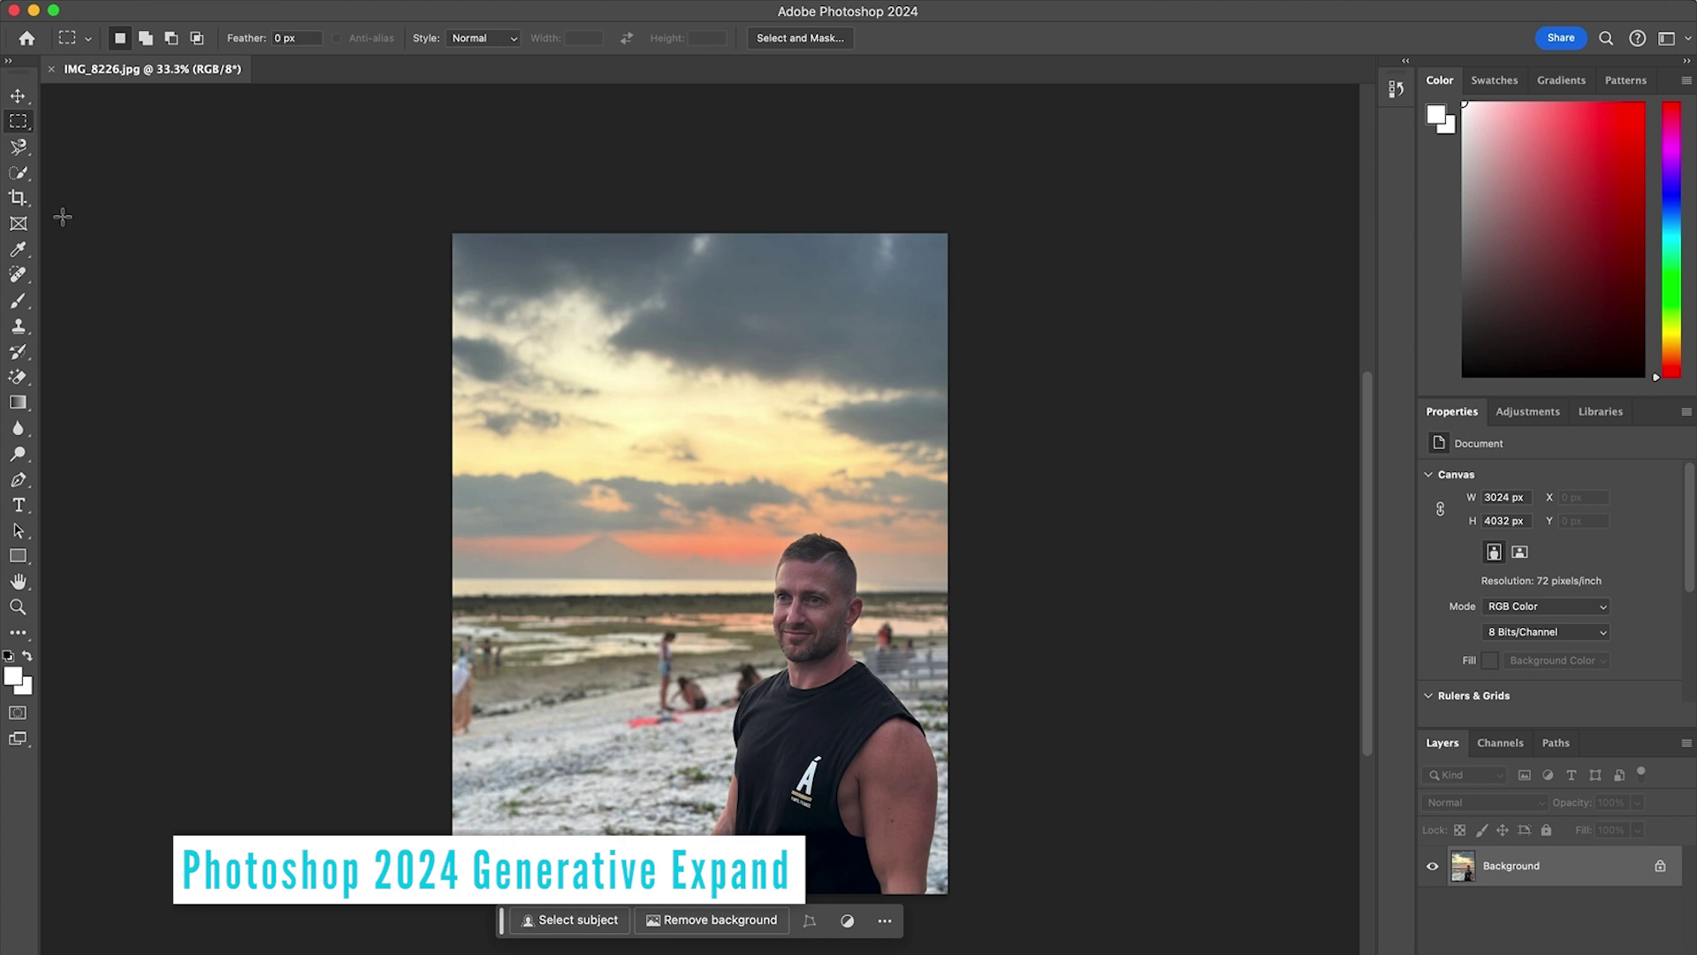
Step: Set the crop to a 2:3 ratio in landscape and extend the frame past the portrait
left_click(17, 197)
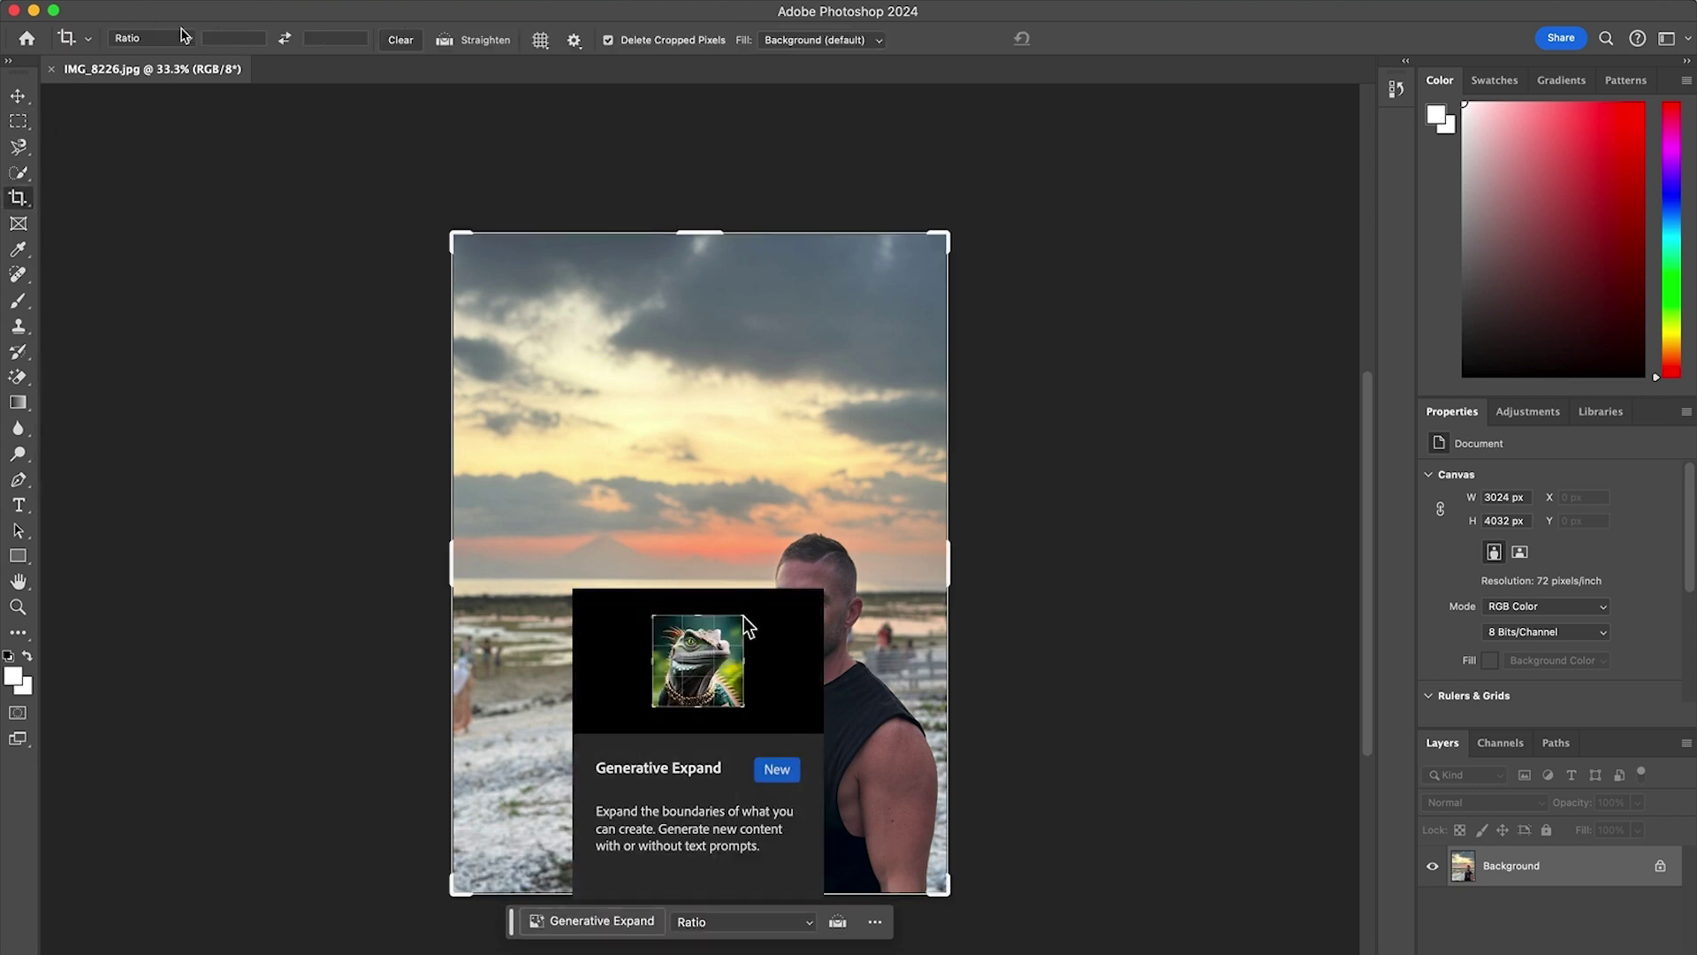
left_click(182, 33)
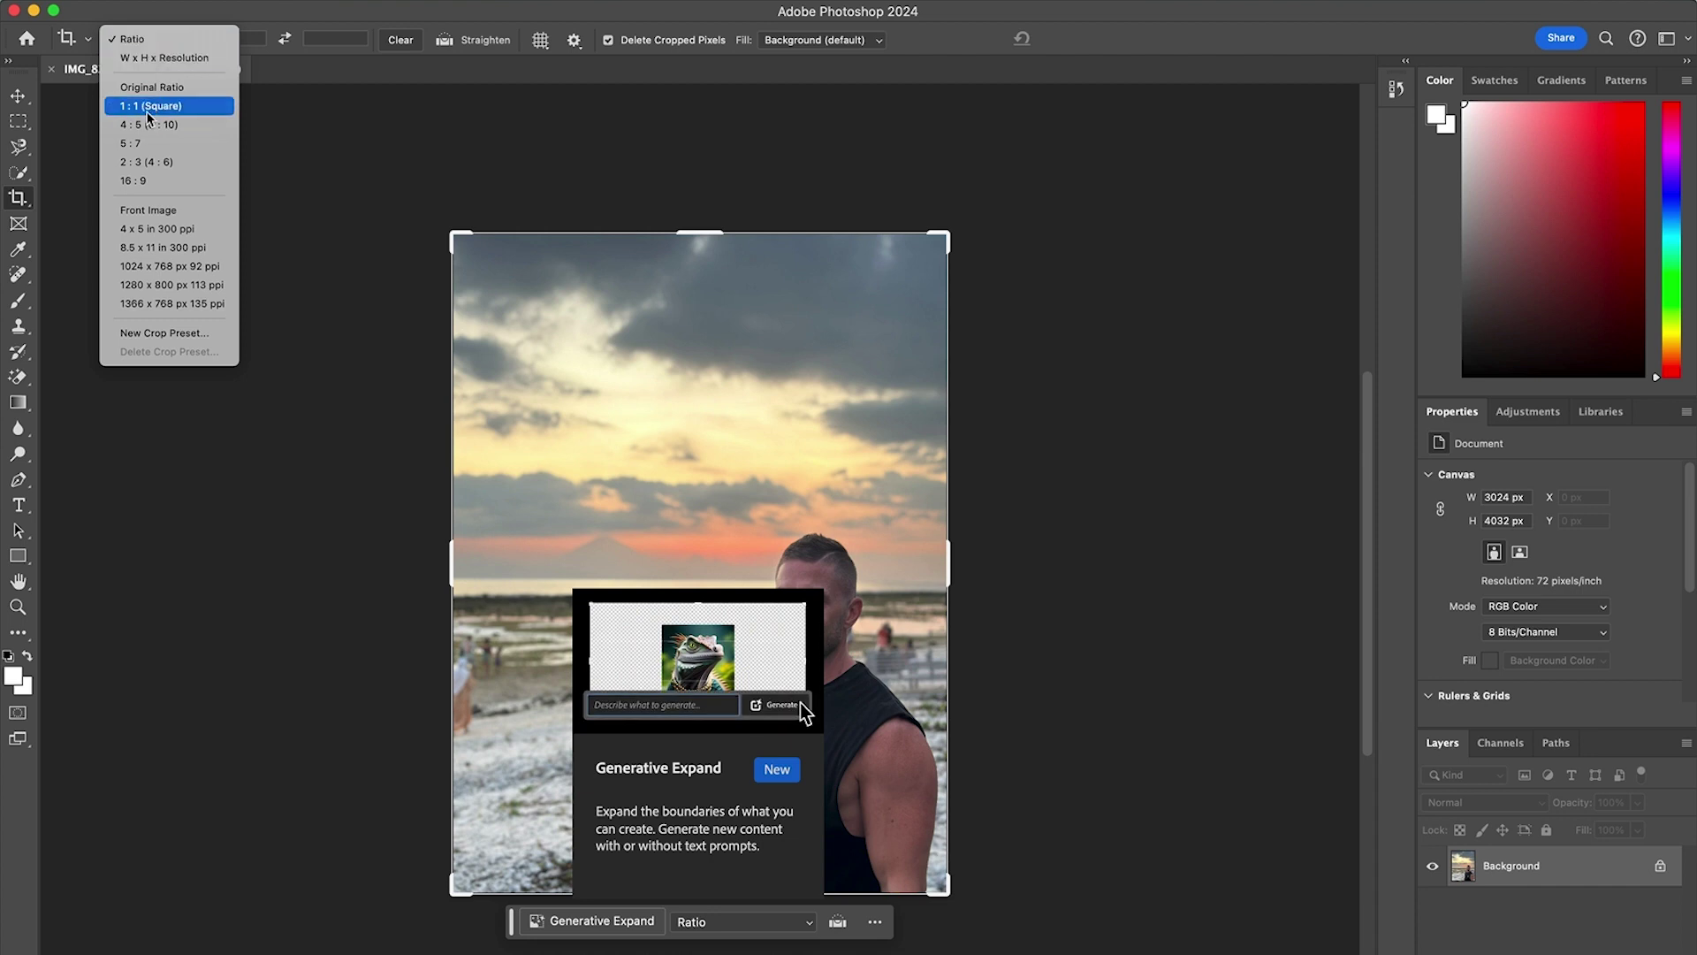
left_click(148, 161)
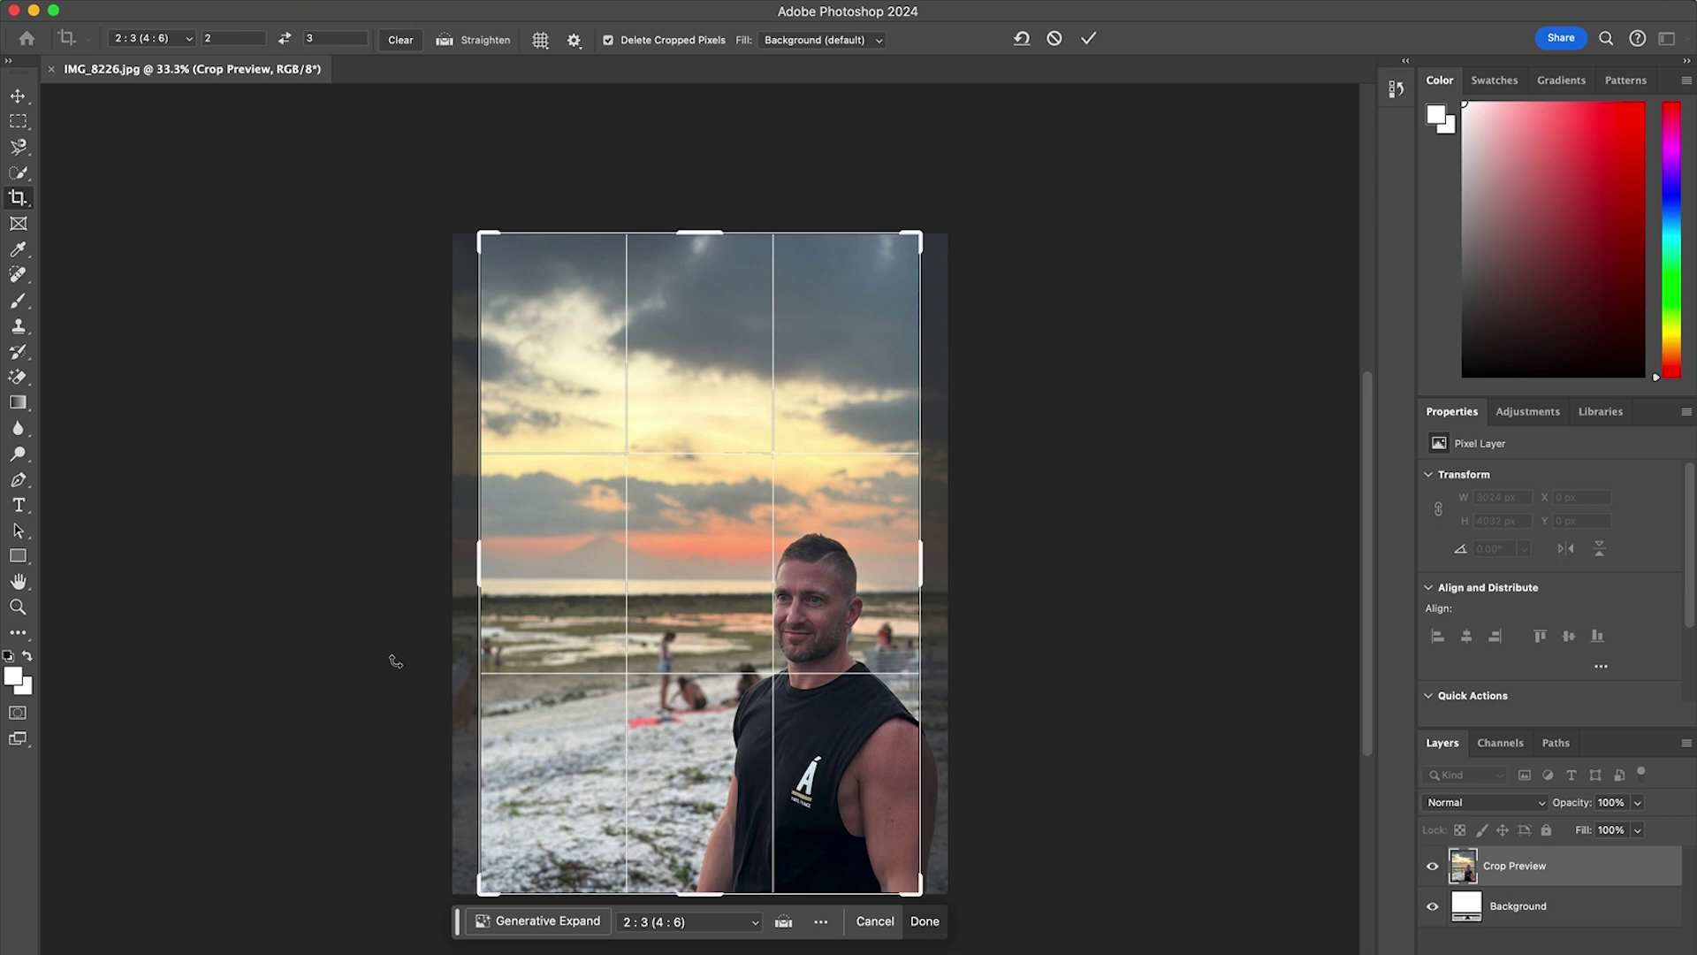
key("x")
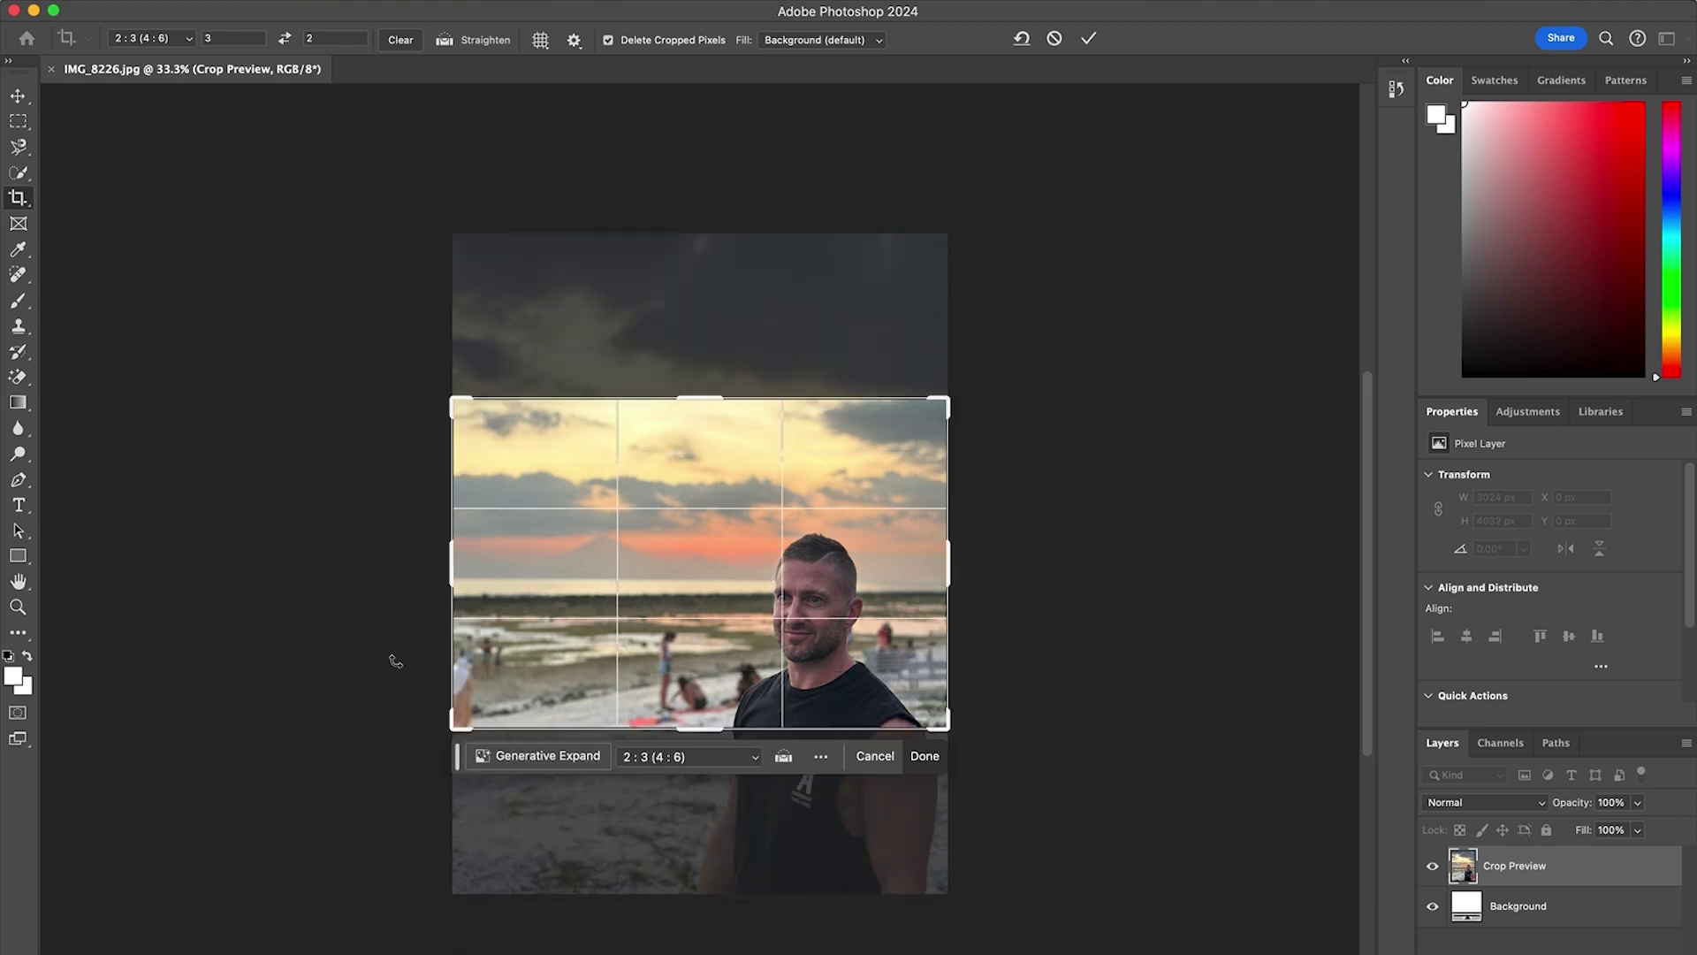
key("Return")
left_click_drag(692, 726, 704, 815)
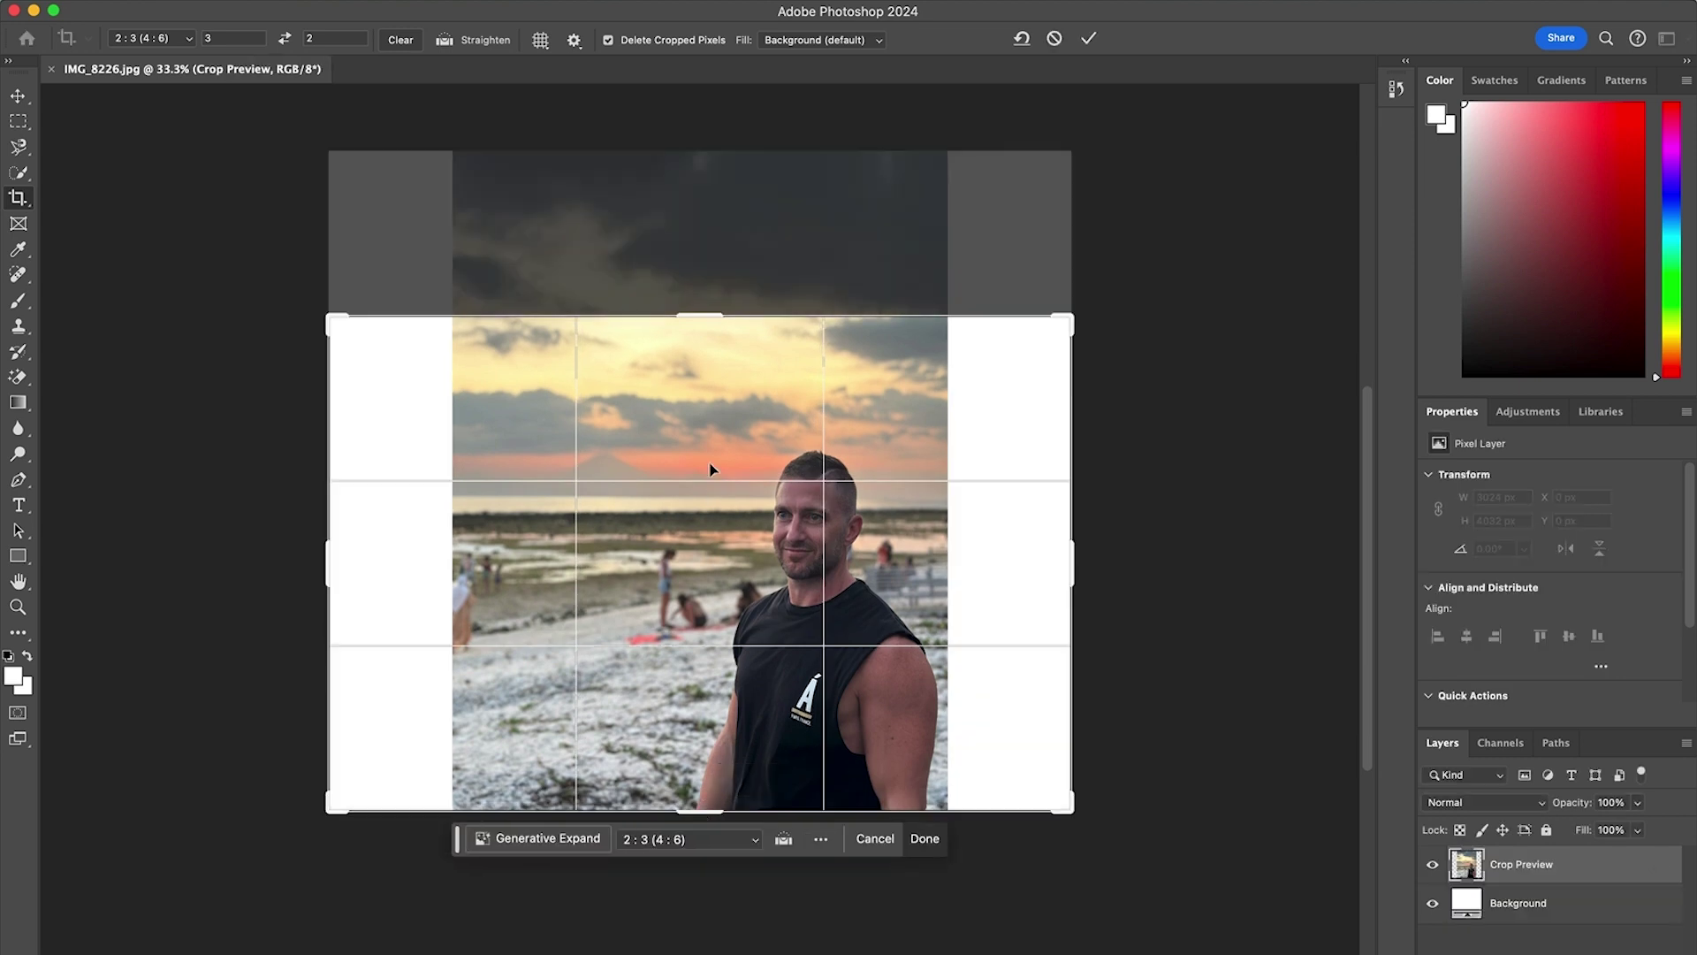
left_click_drag(704, 317, 700, 230)
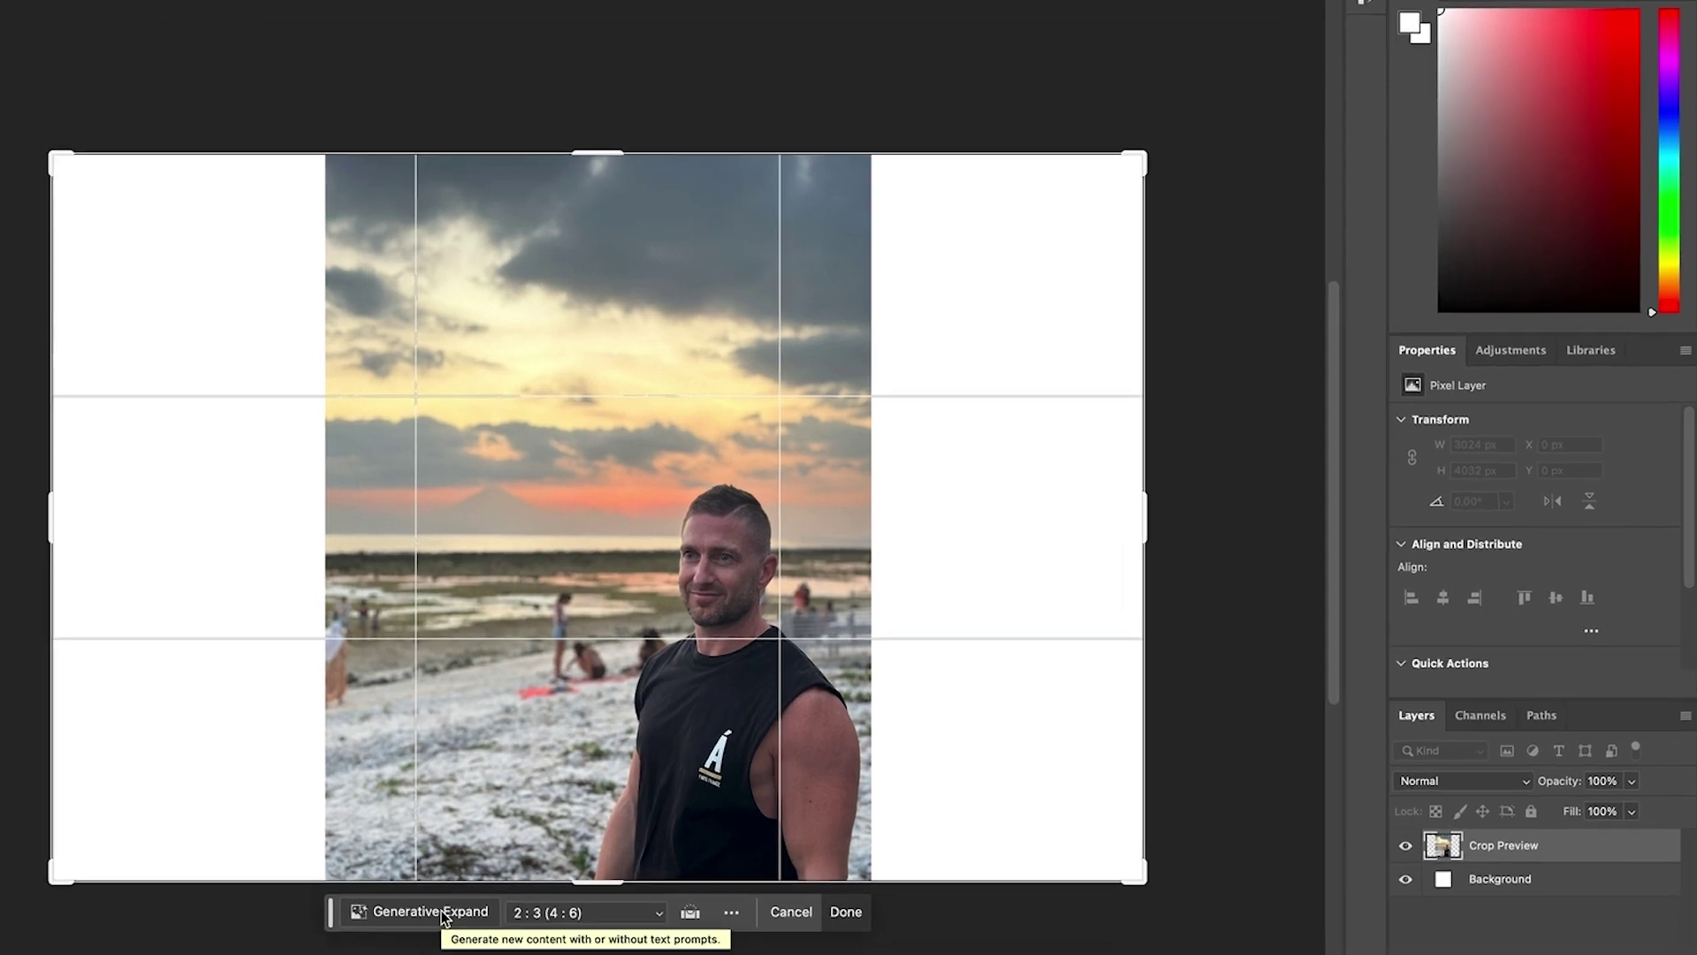
Step: Run Generative Expand with no prompt, compare all three variations, and keep the first
left_click(548, 921)
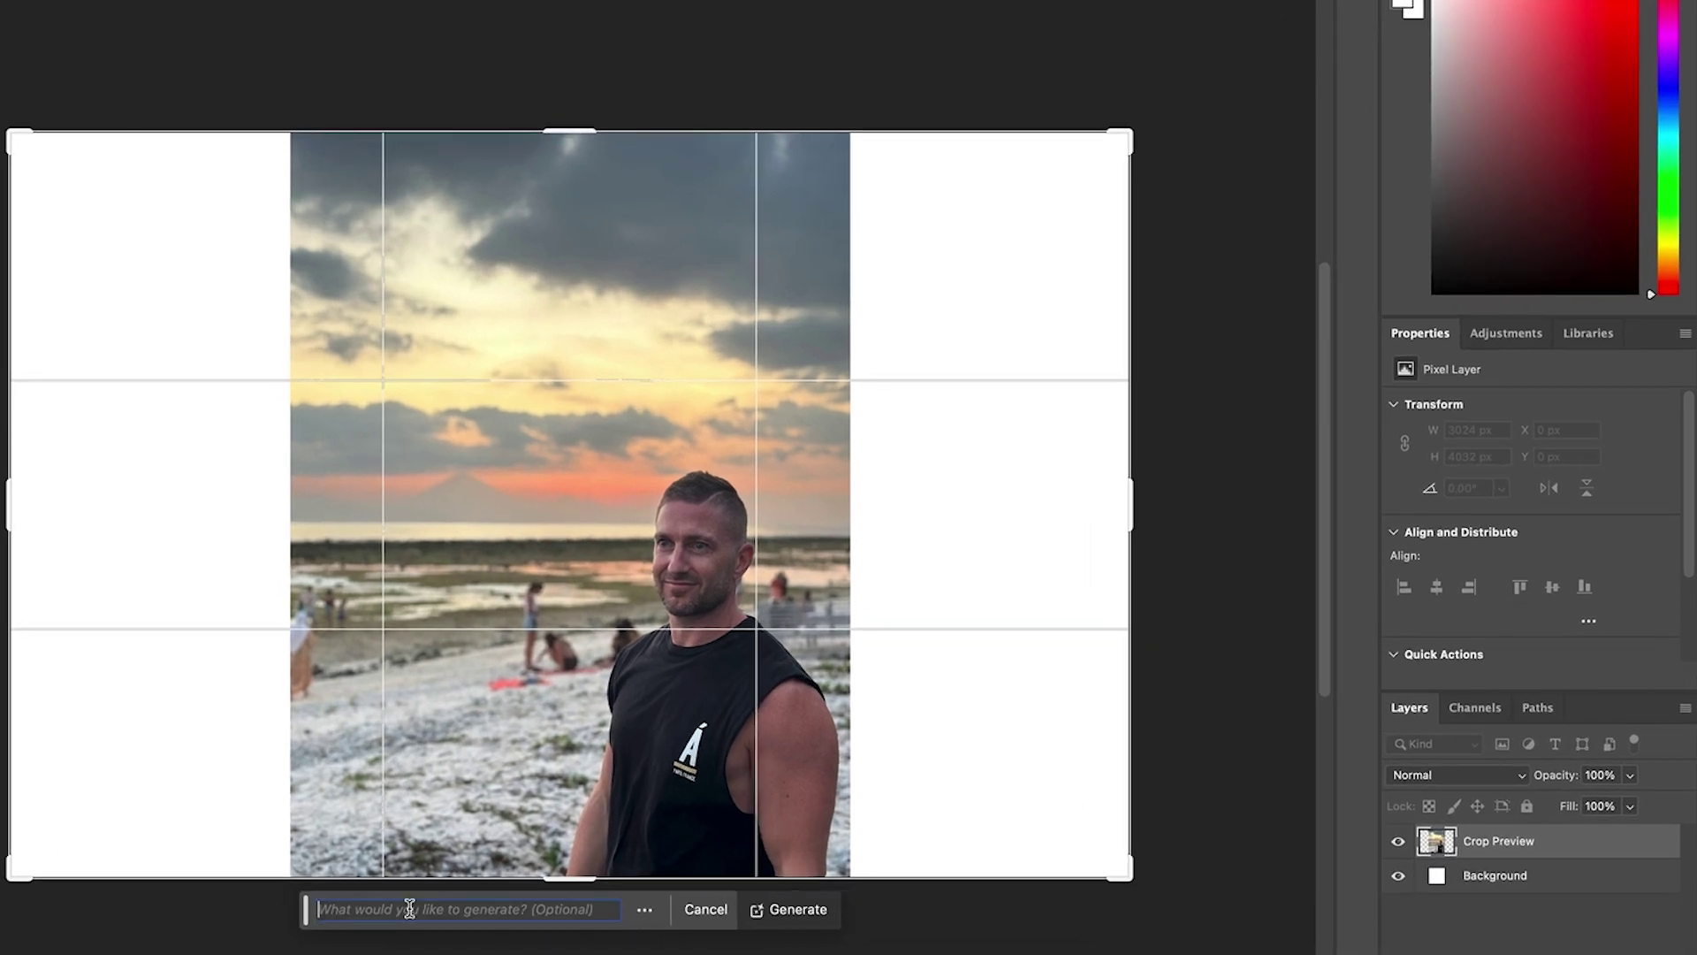
left_click(758, 908)
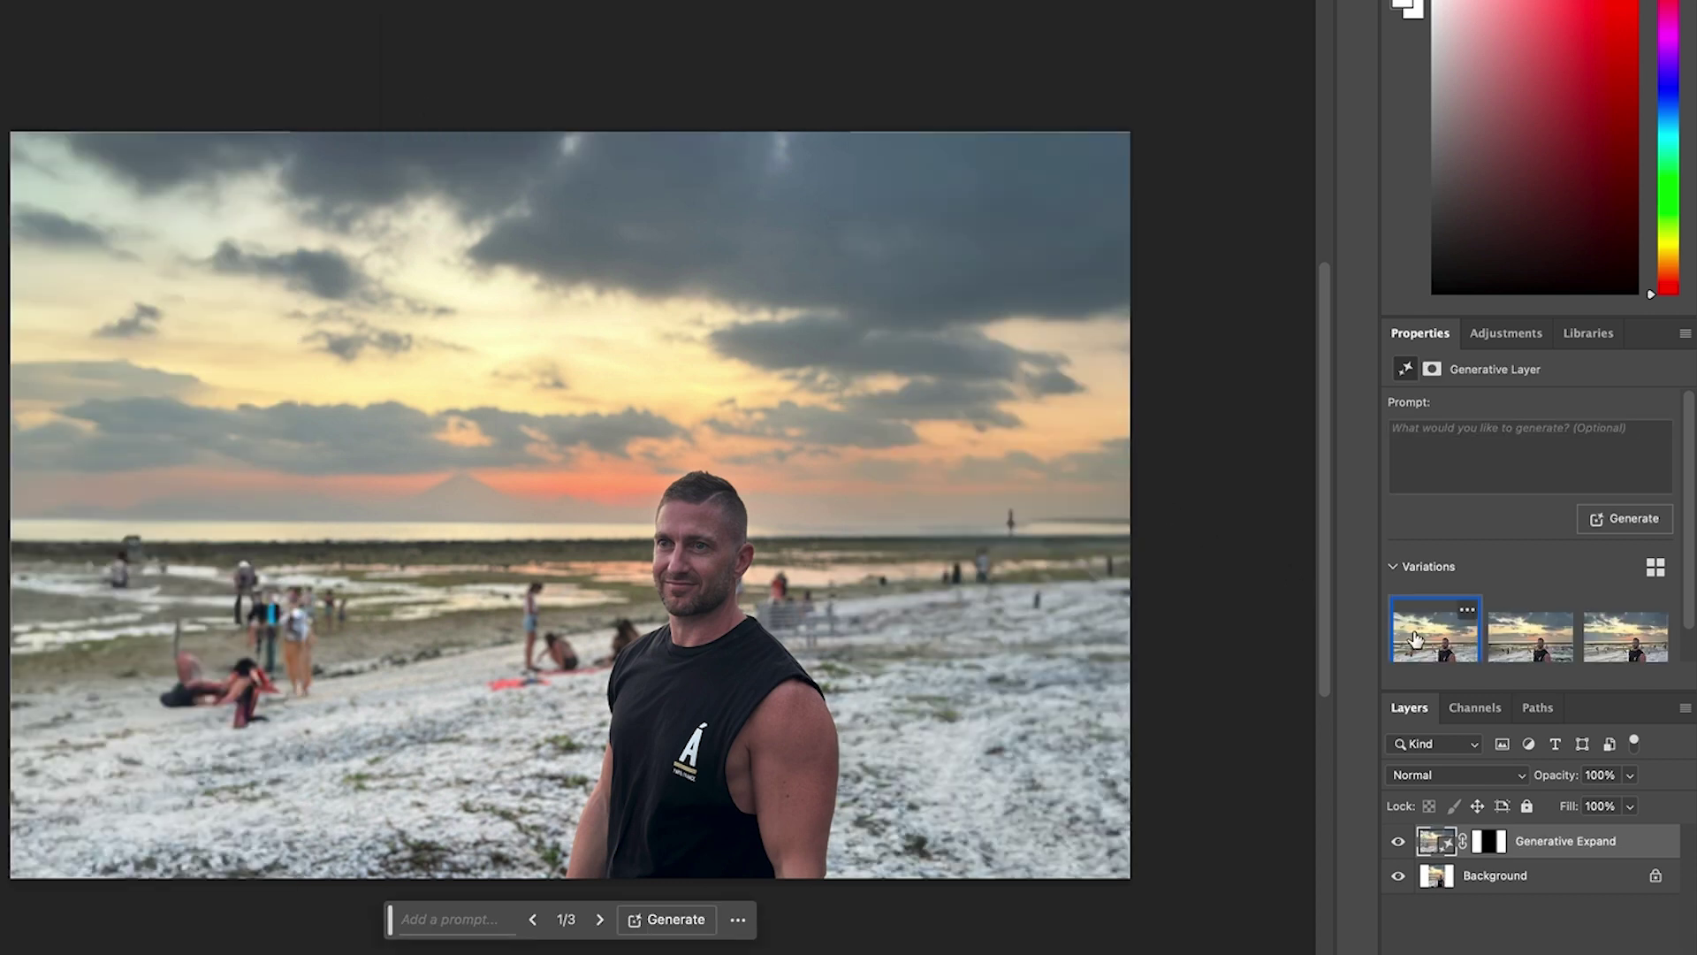
left_click(1514, 639)
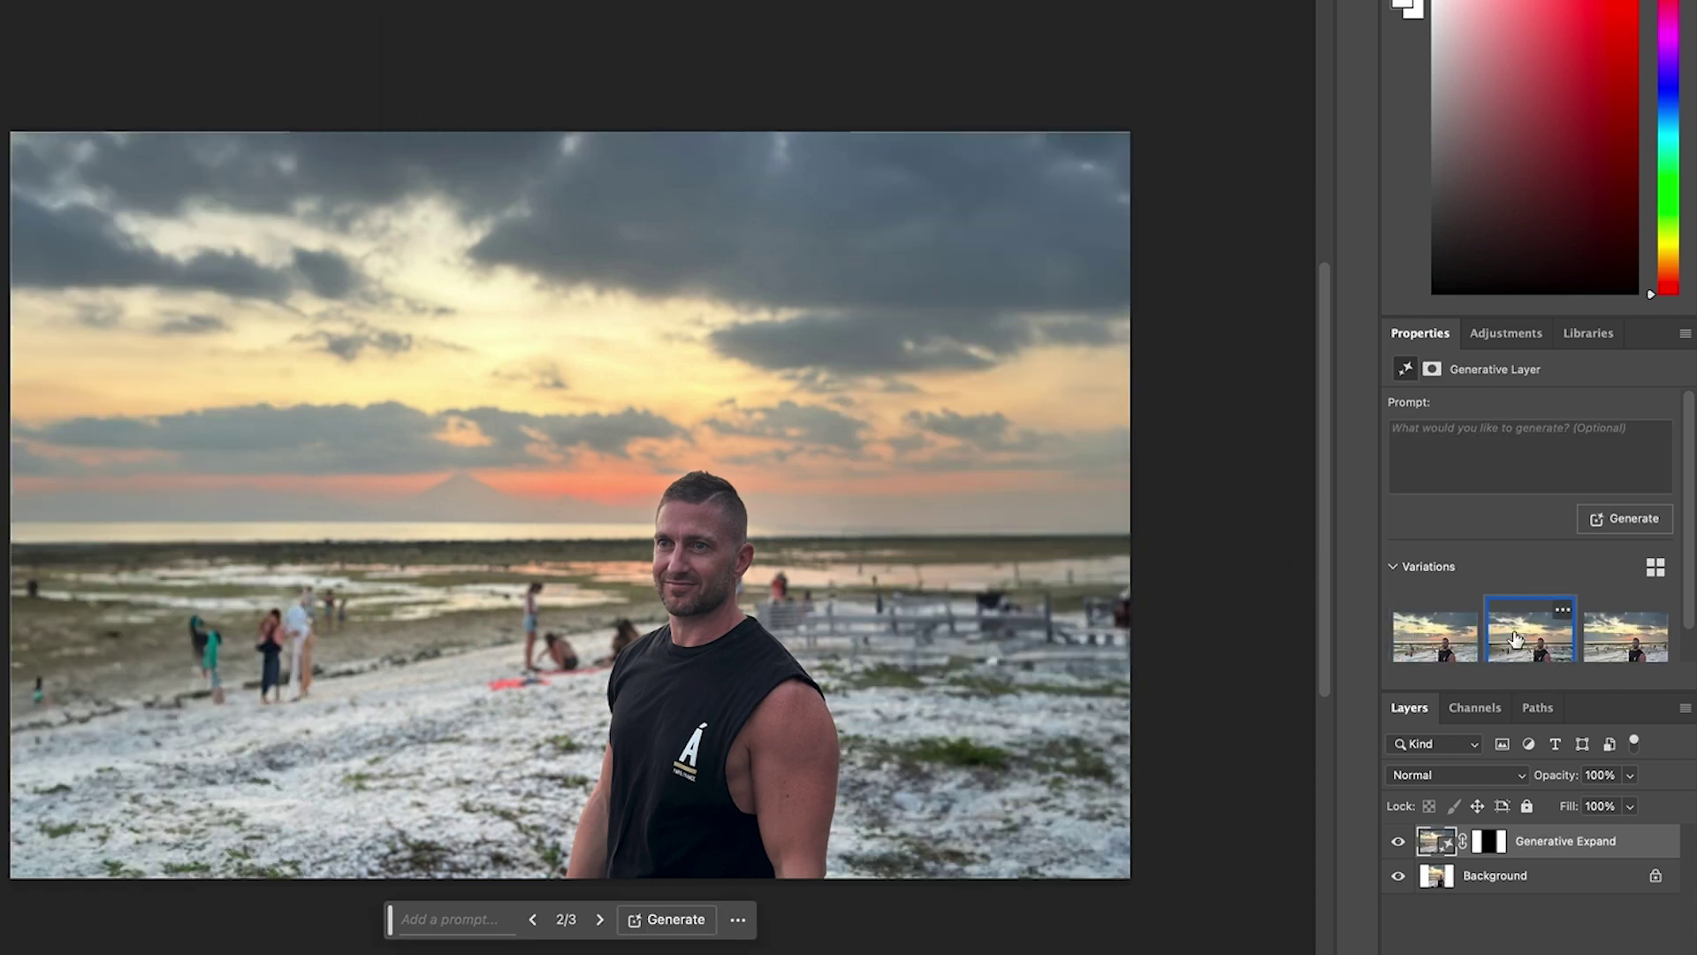
left_click(1606, 641)
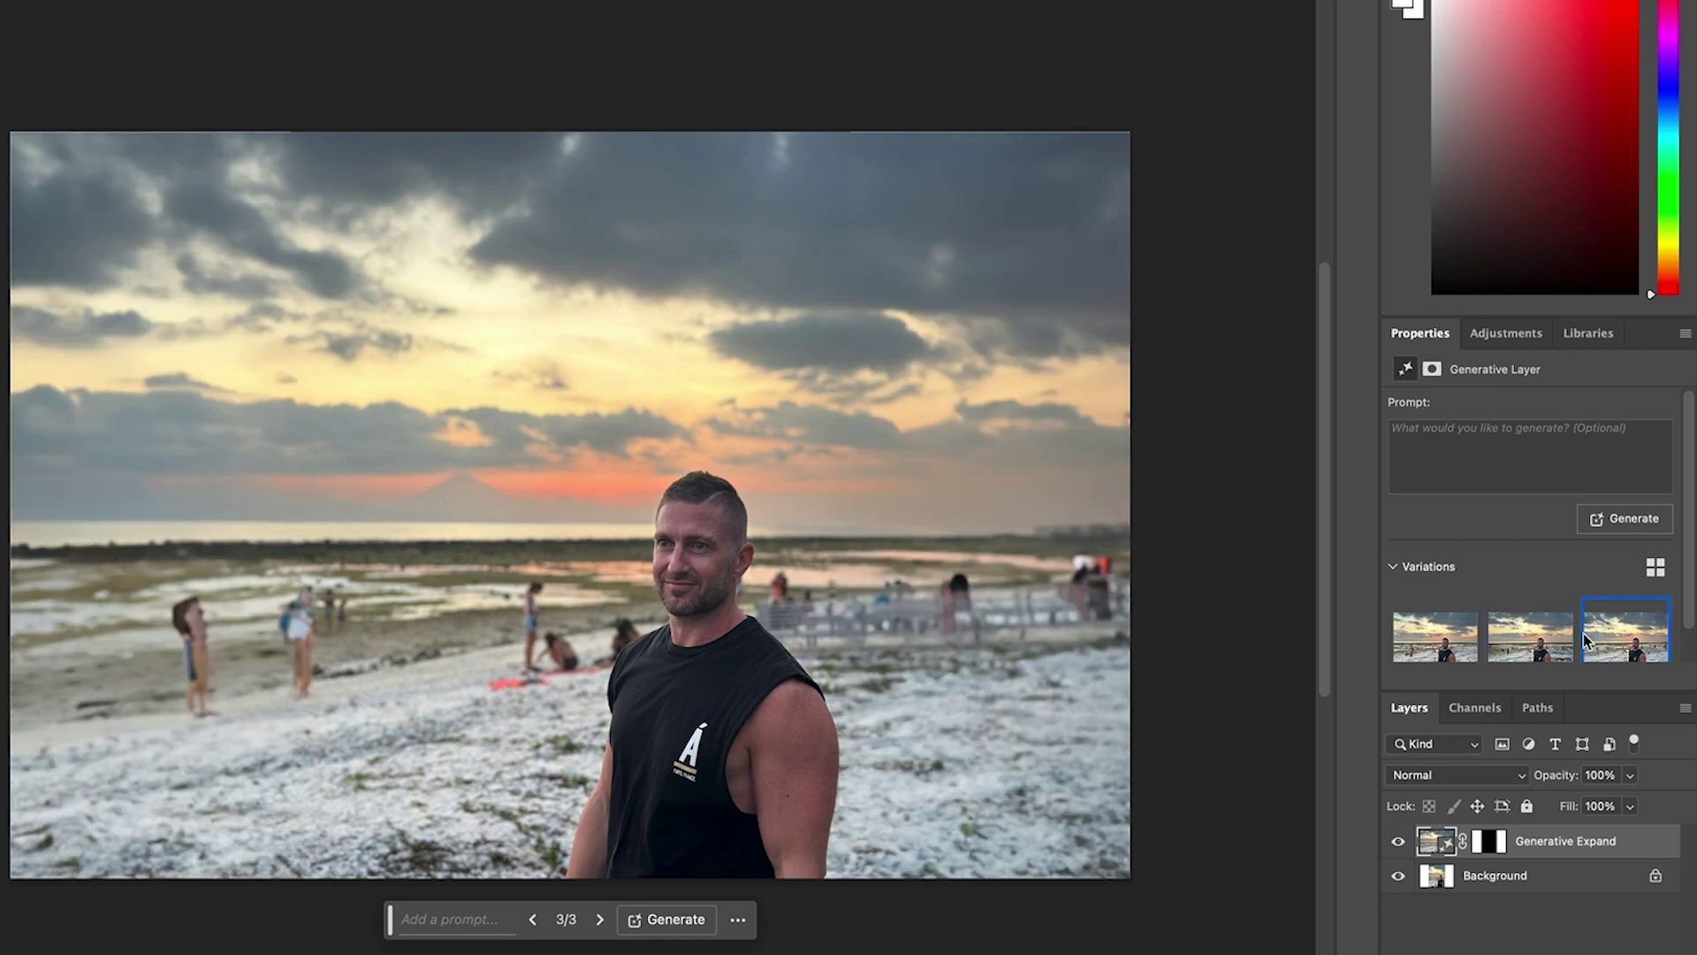
left_click(1457, 631)
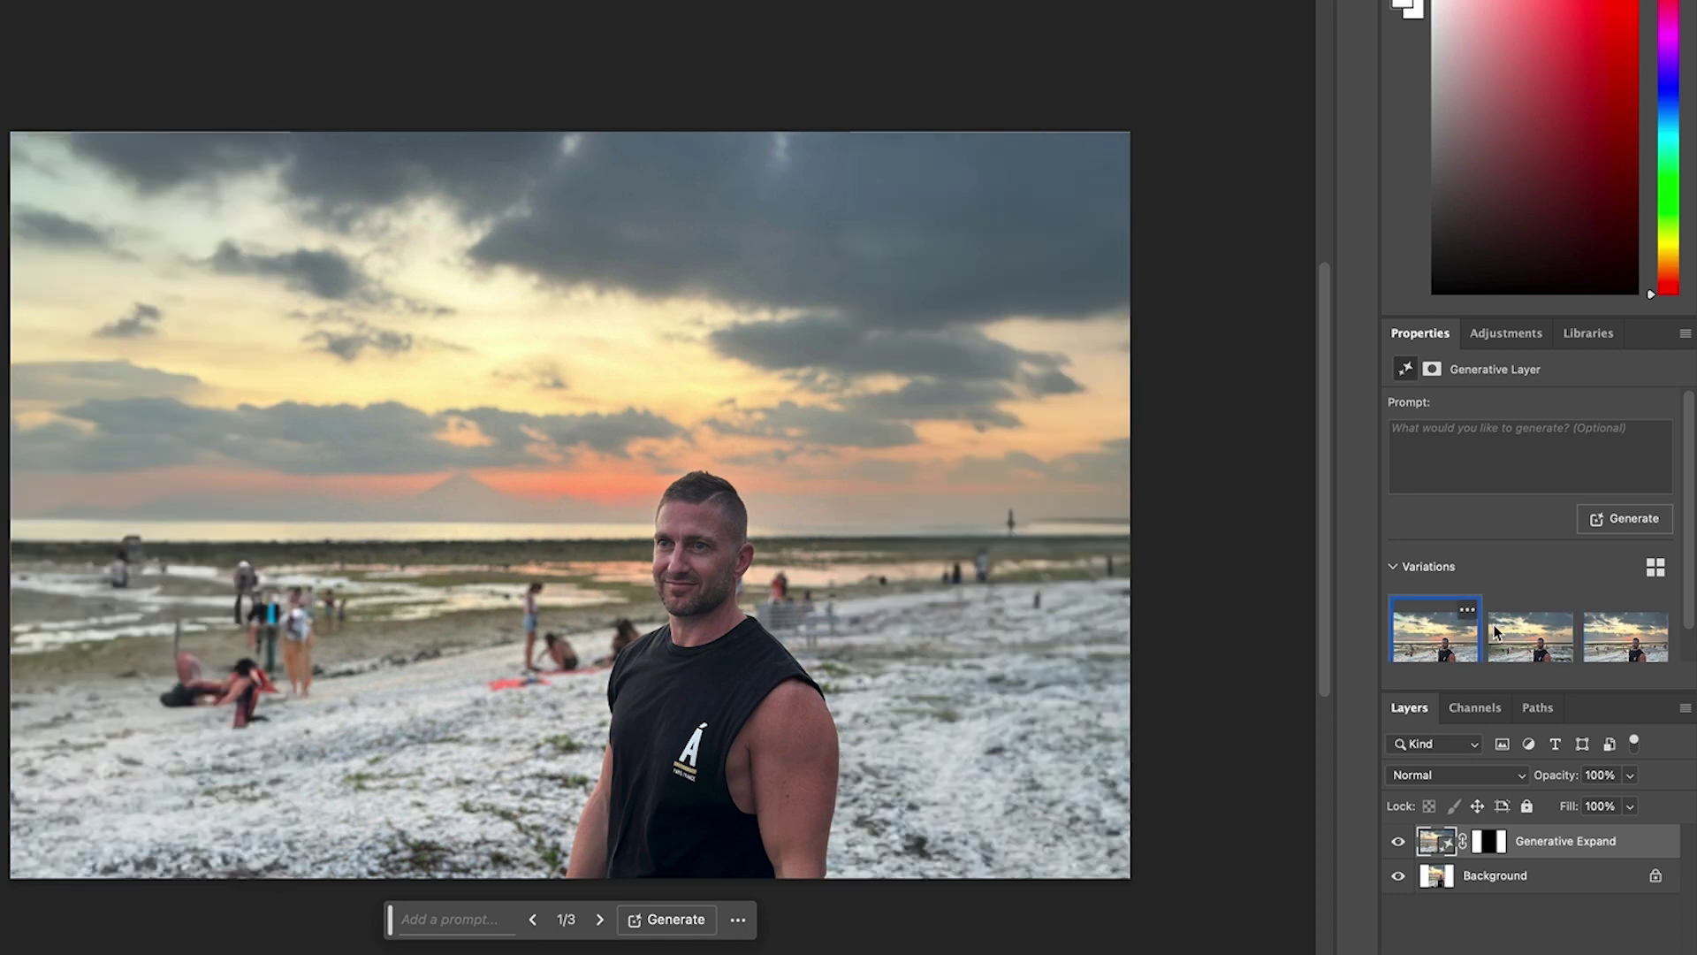
left_click(1536, 629)
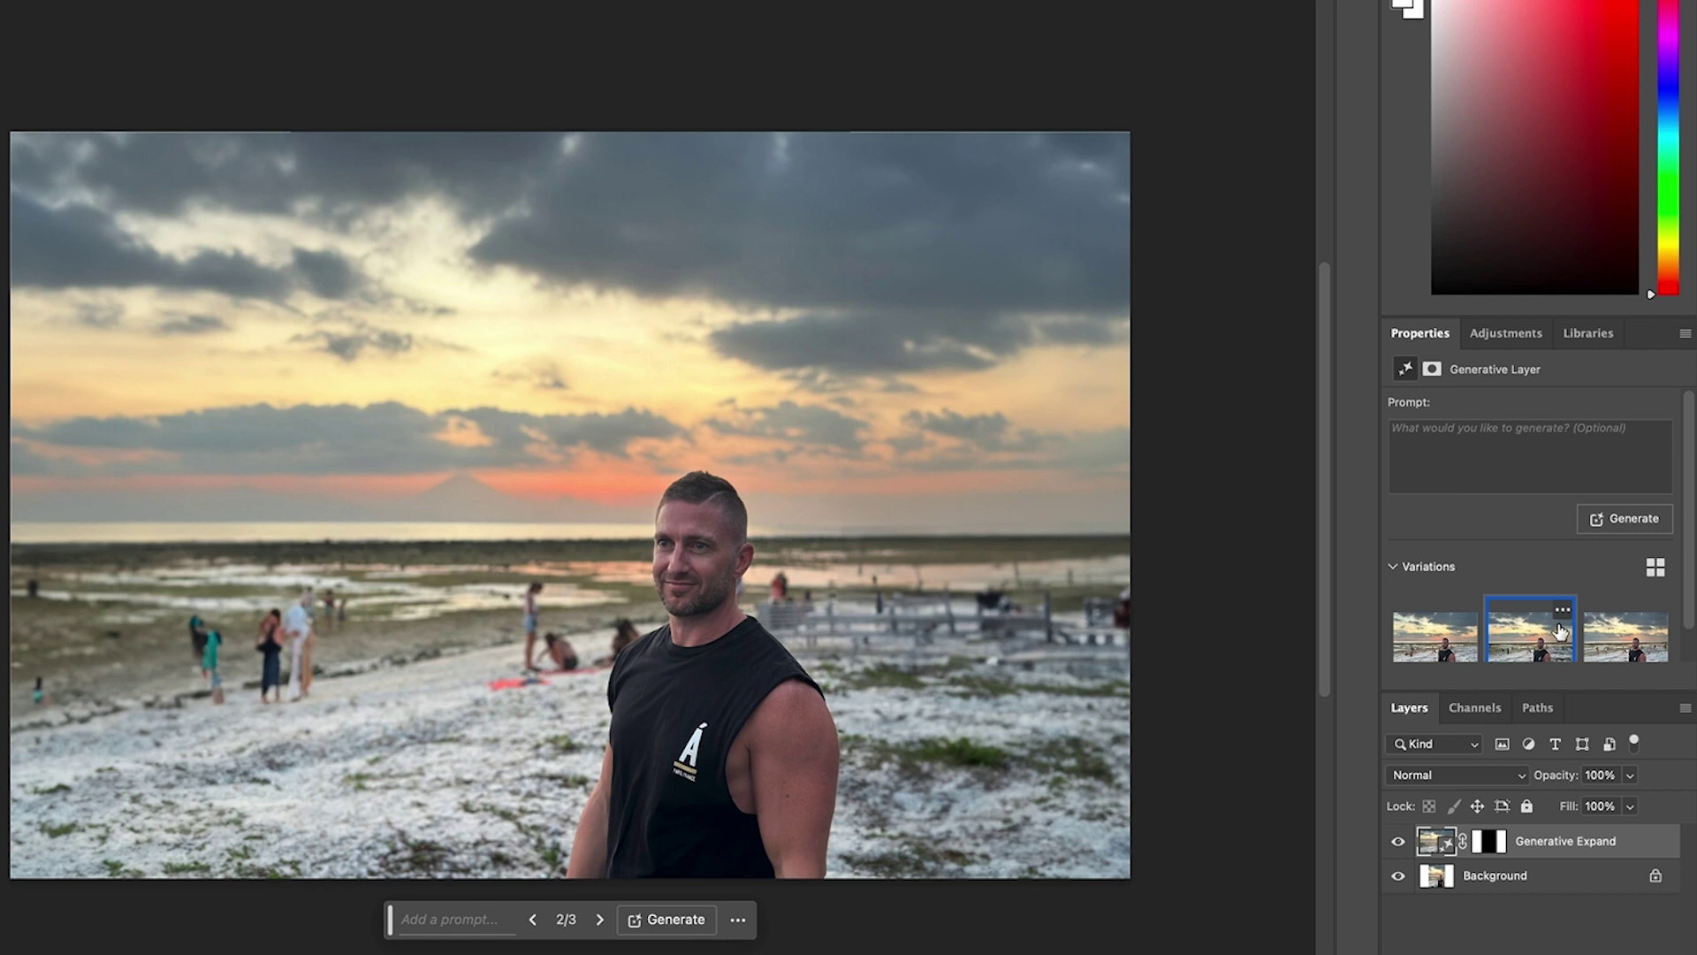
left_click(1605, 633)
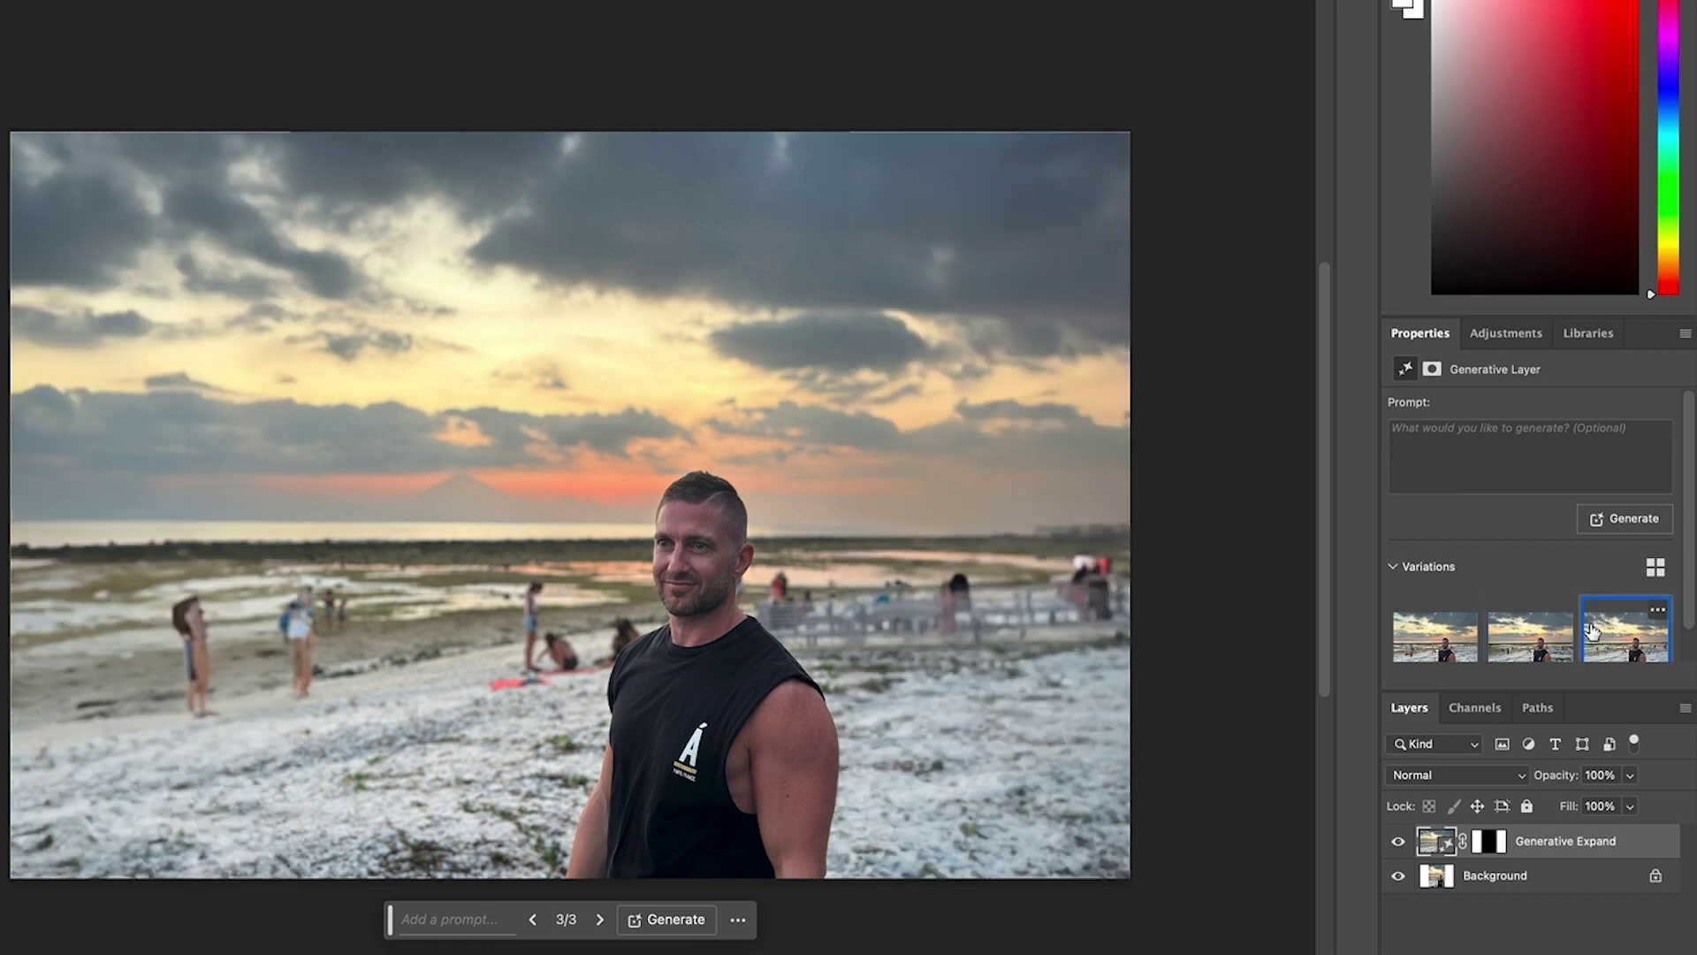
left_click(1471, 641)
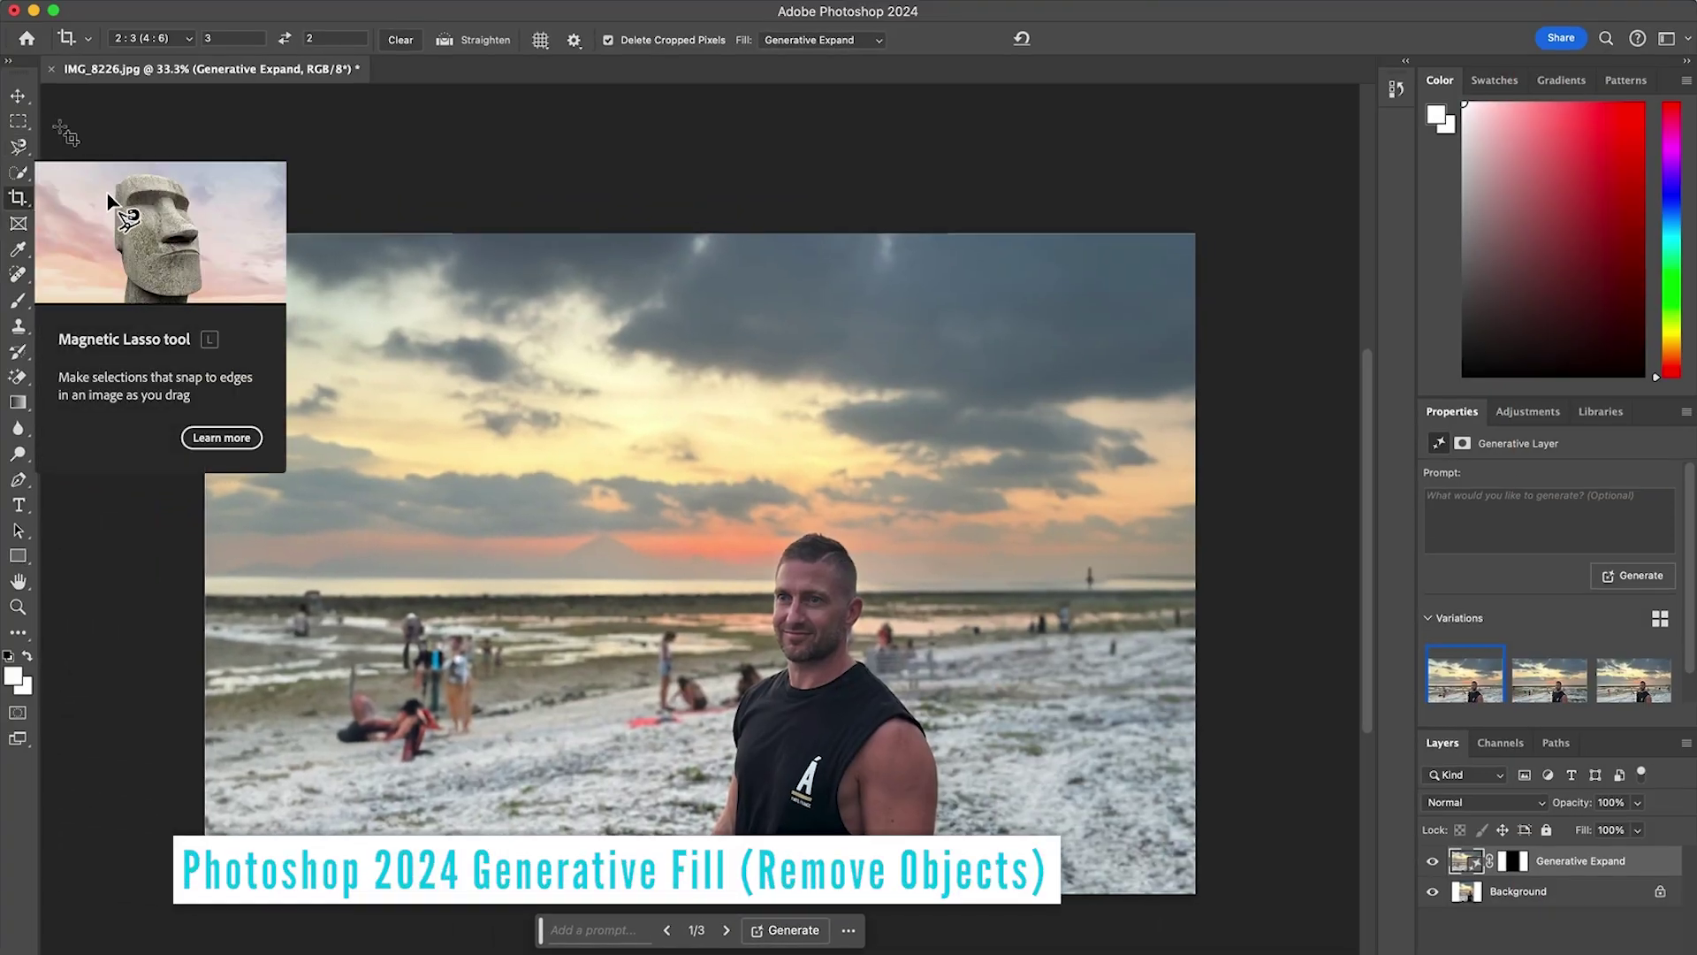
Step: Use the Lasso Tool to outline the group of beachgoers on the left
left_click(19, 147)
right_click(19, 148)
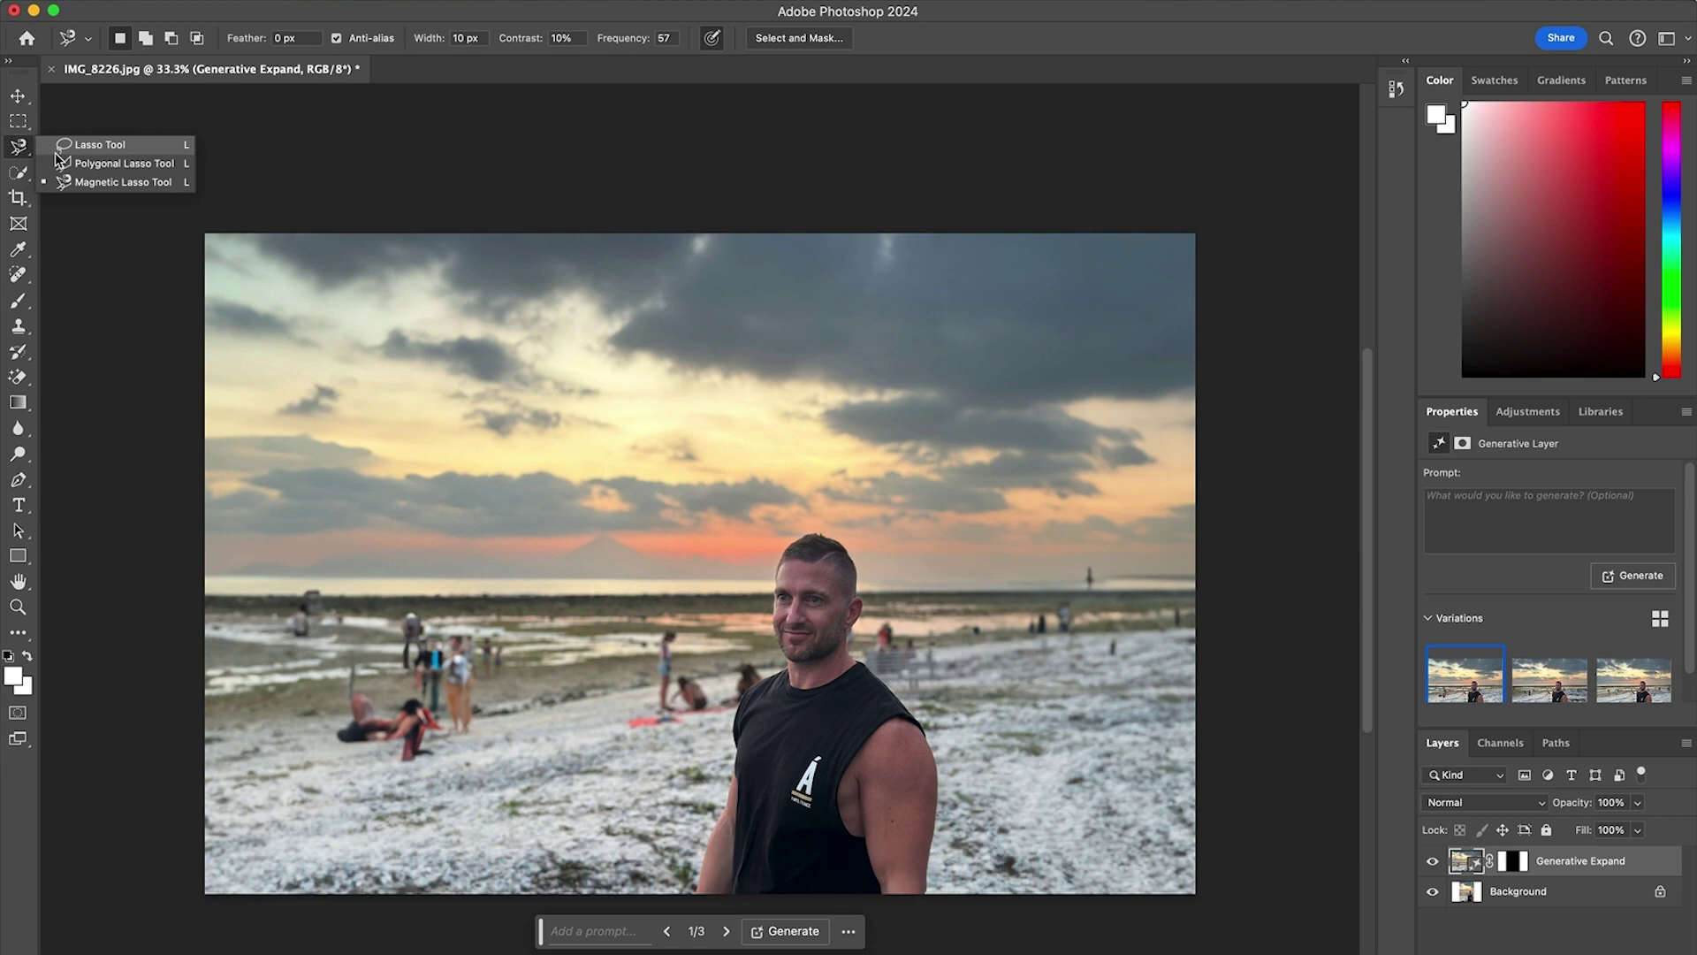
left_click(97, 145)
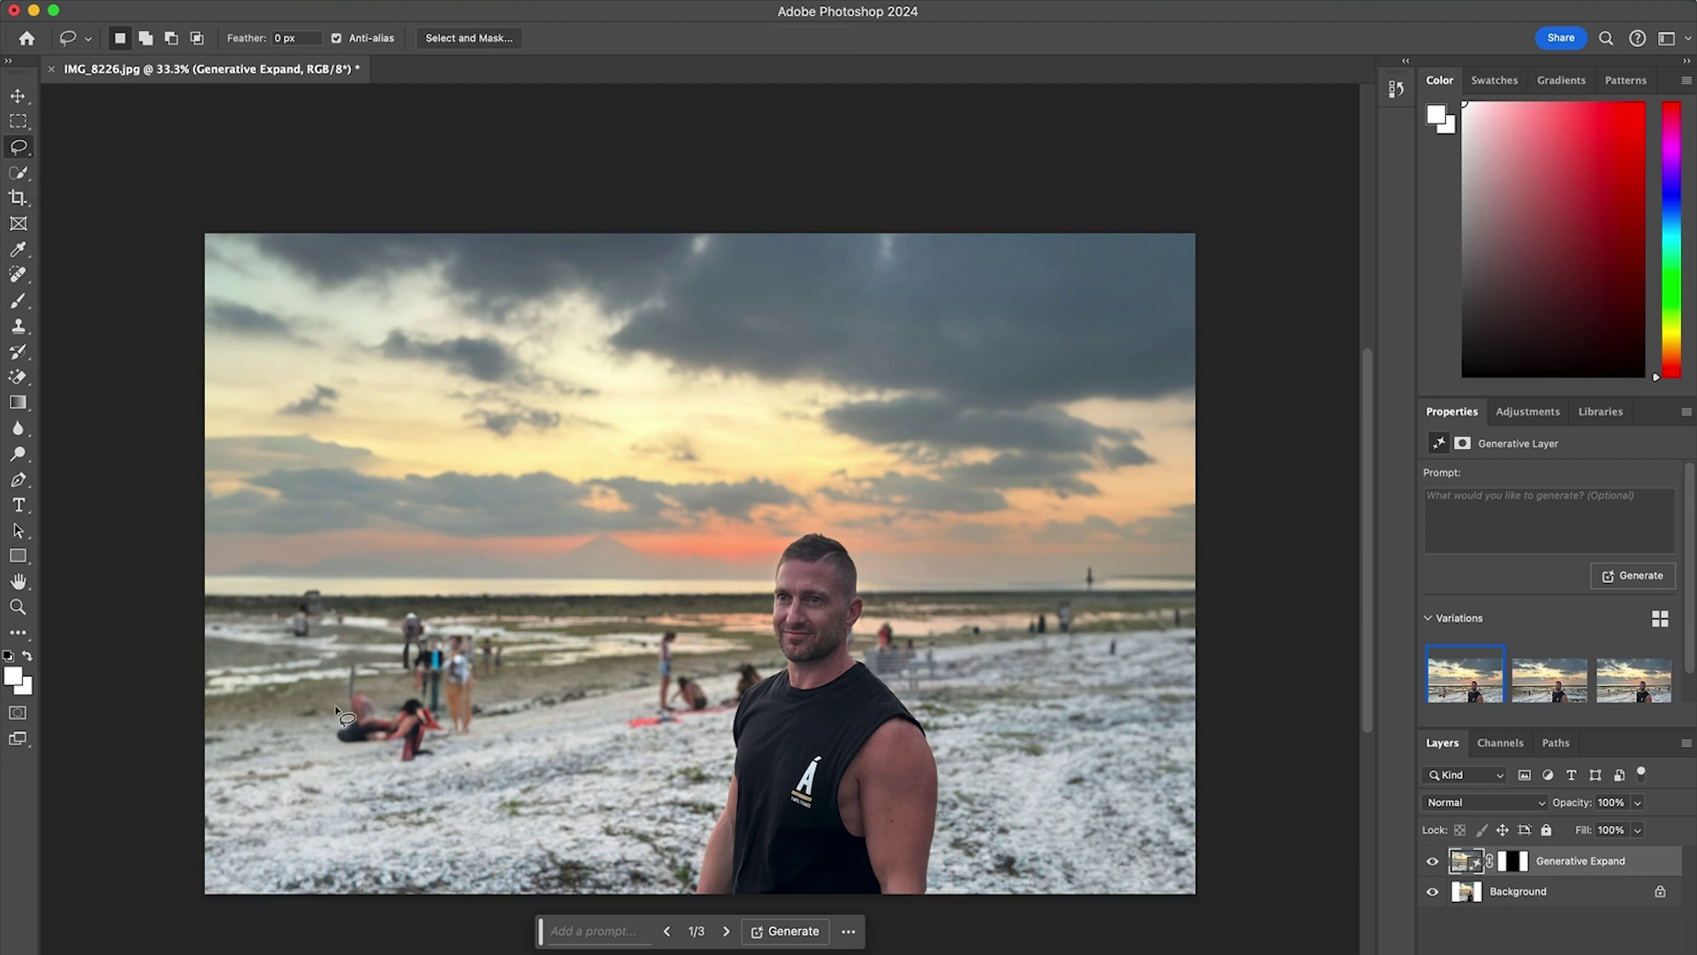
left_click_drag(329, 702, 380, 642)
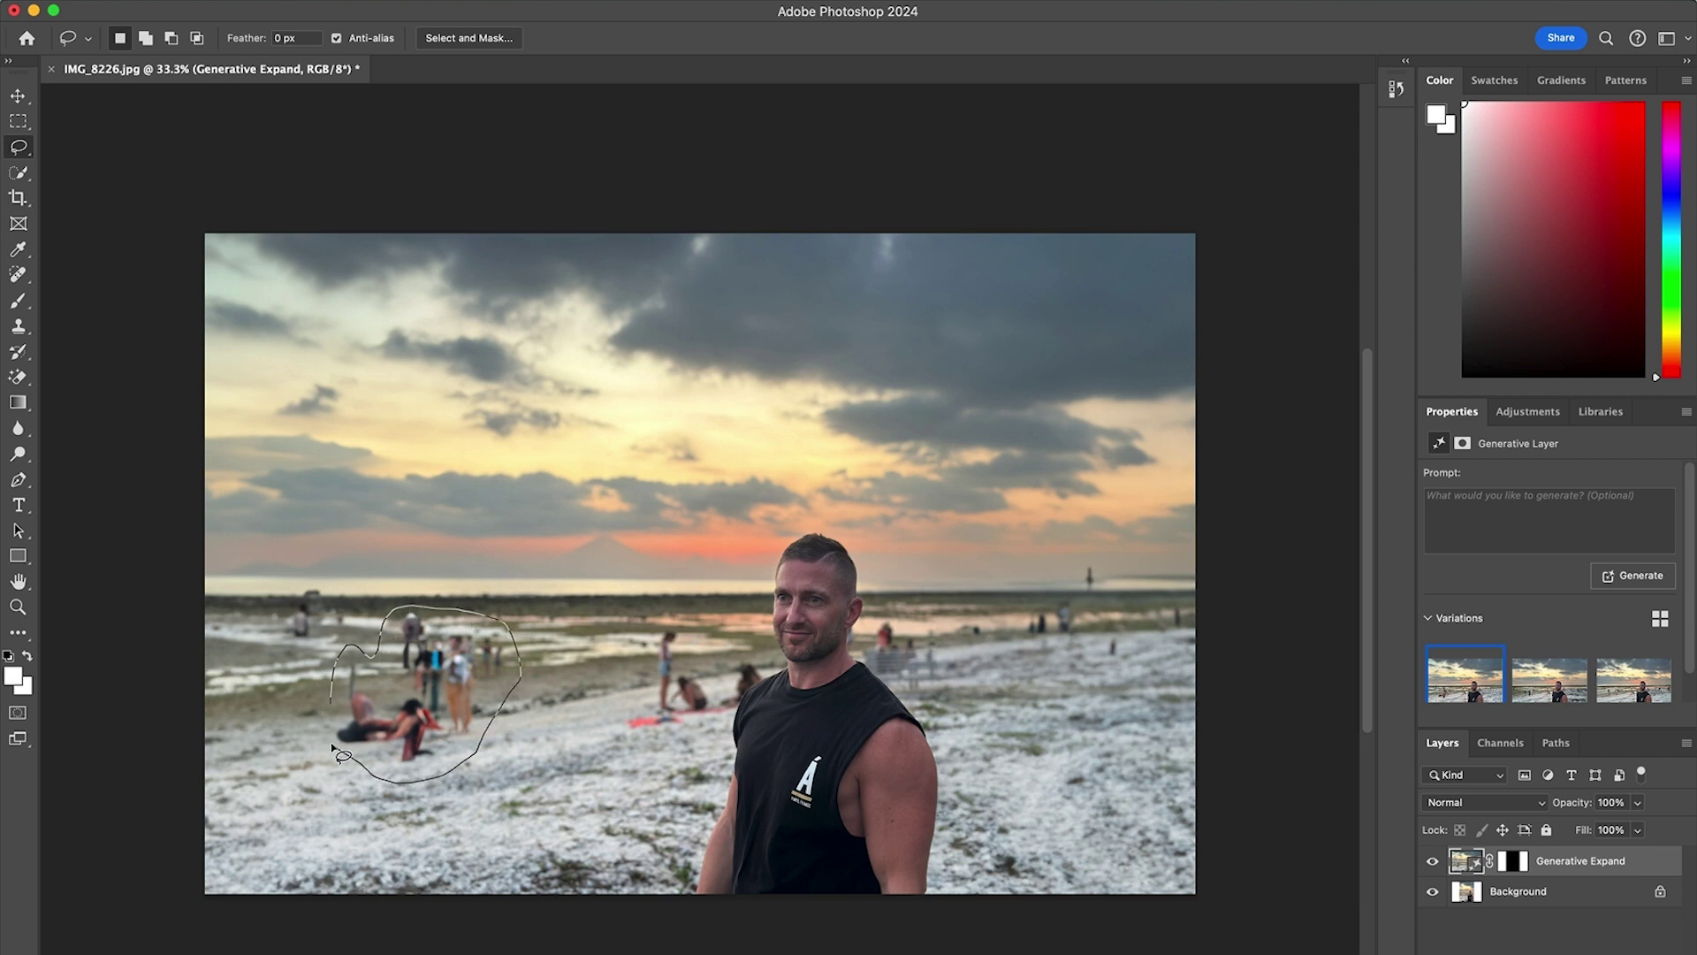
left_click_drag(329, 707, 331, 709)
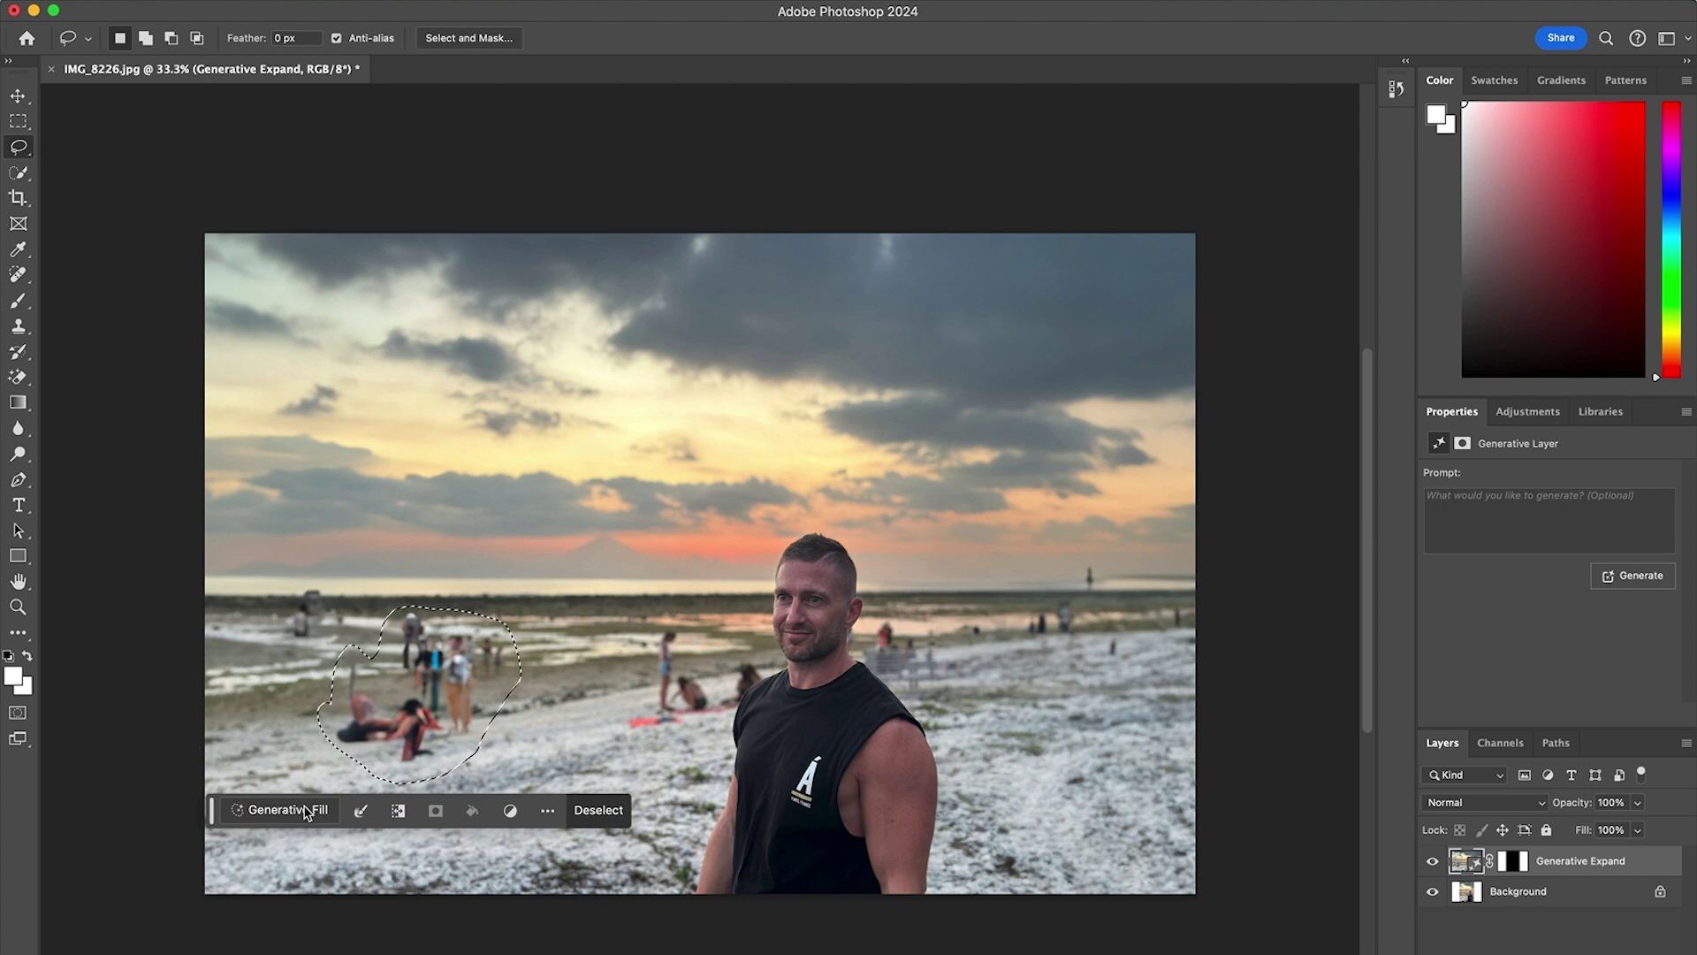
Step: Remove the left group, the person at far left, and the sitting children with Generative Fill
left_click(306, 811)
left_click(604, 810)
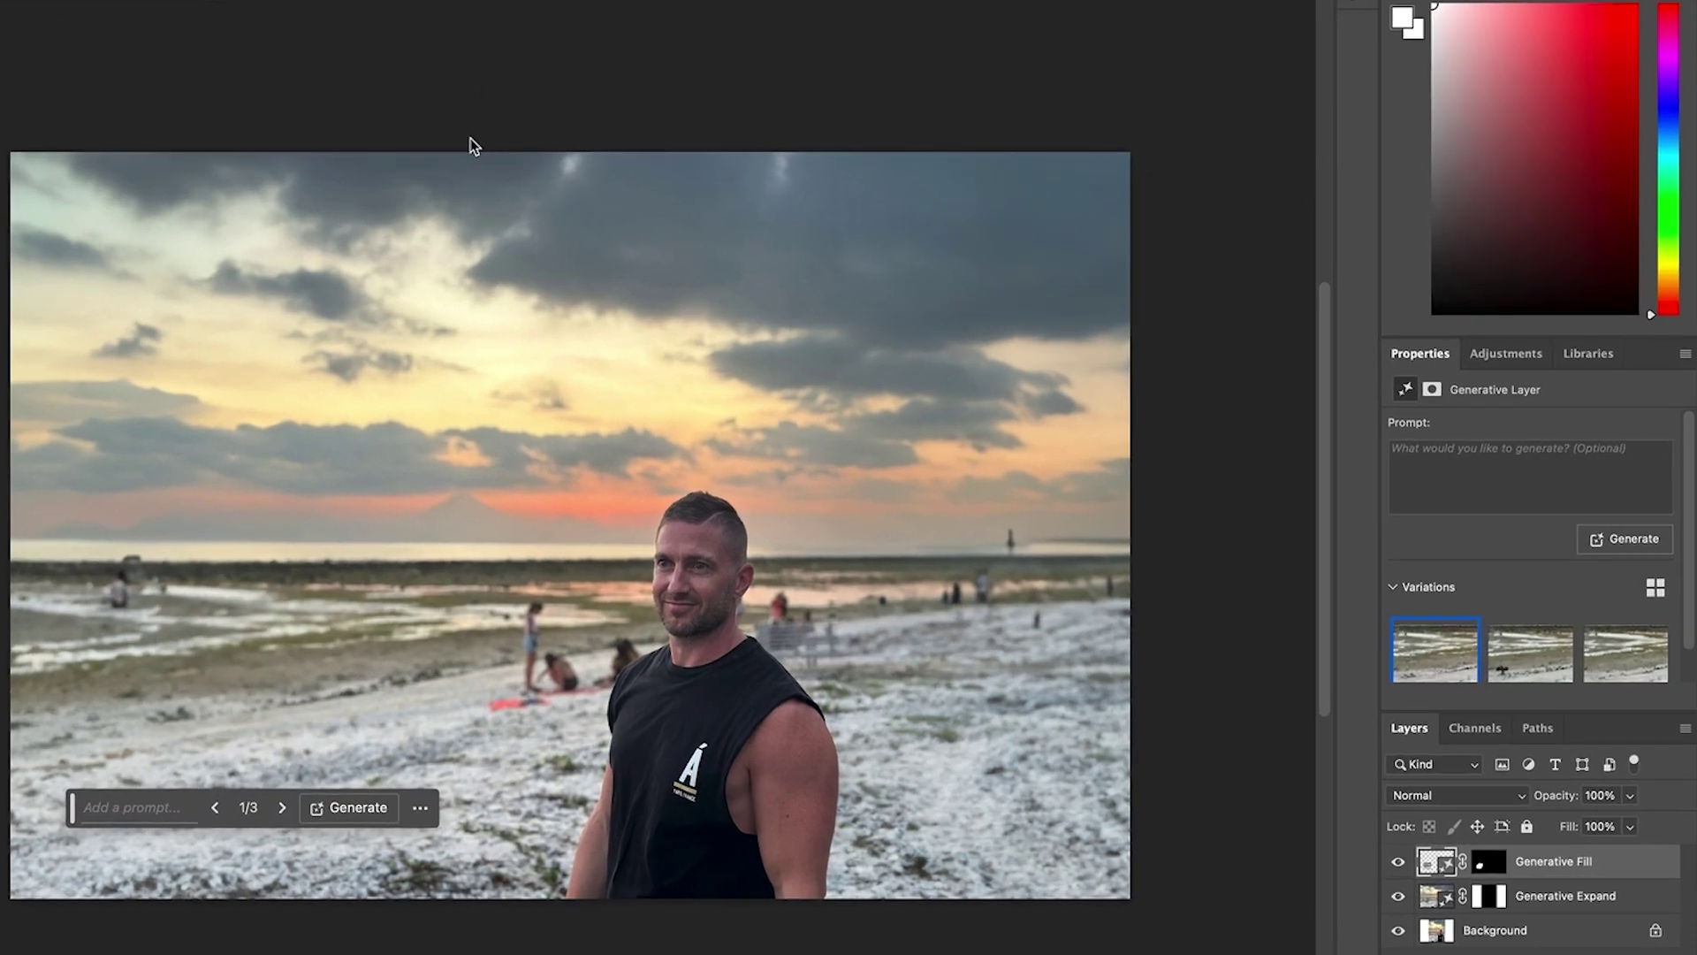
left_click_drag(97, 557, 99, 597)
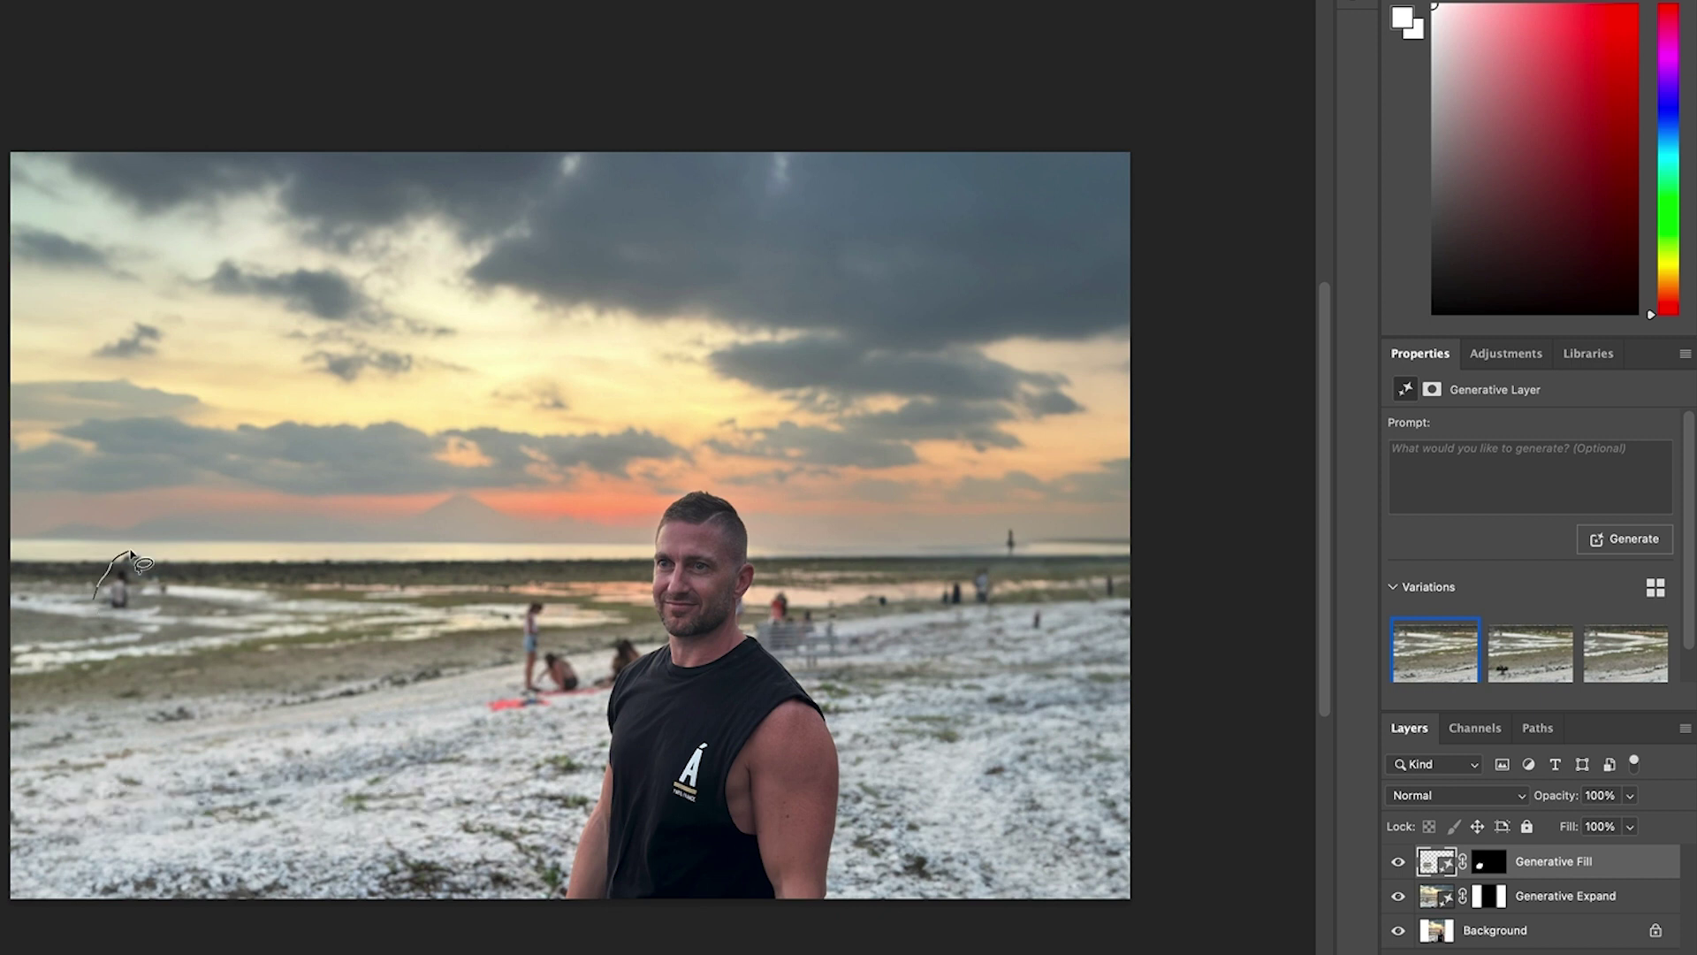
left_click(229, 643)
mouse_move(487, 707)
left_mouse_down()
mouse_move(556, 659)
mouse_move(615, 703)
left_mouse_up()
left_click(776, 746)
Step: Remove the figures on the right side of the beach, including the small one
left_click_drag(883, 591, 882, 592)
left_click_drag(972, 563, 970, 565)
left_click(1148, 651)
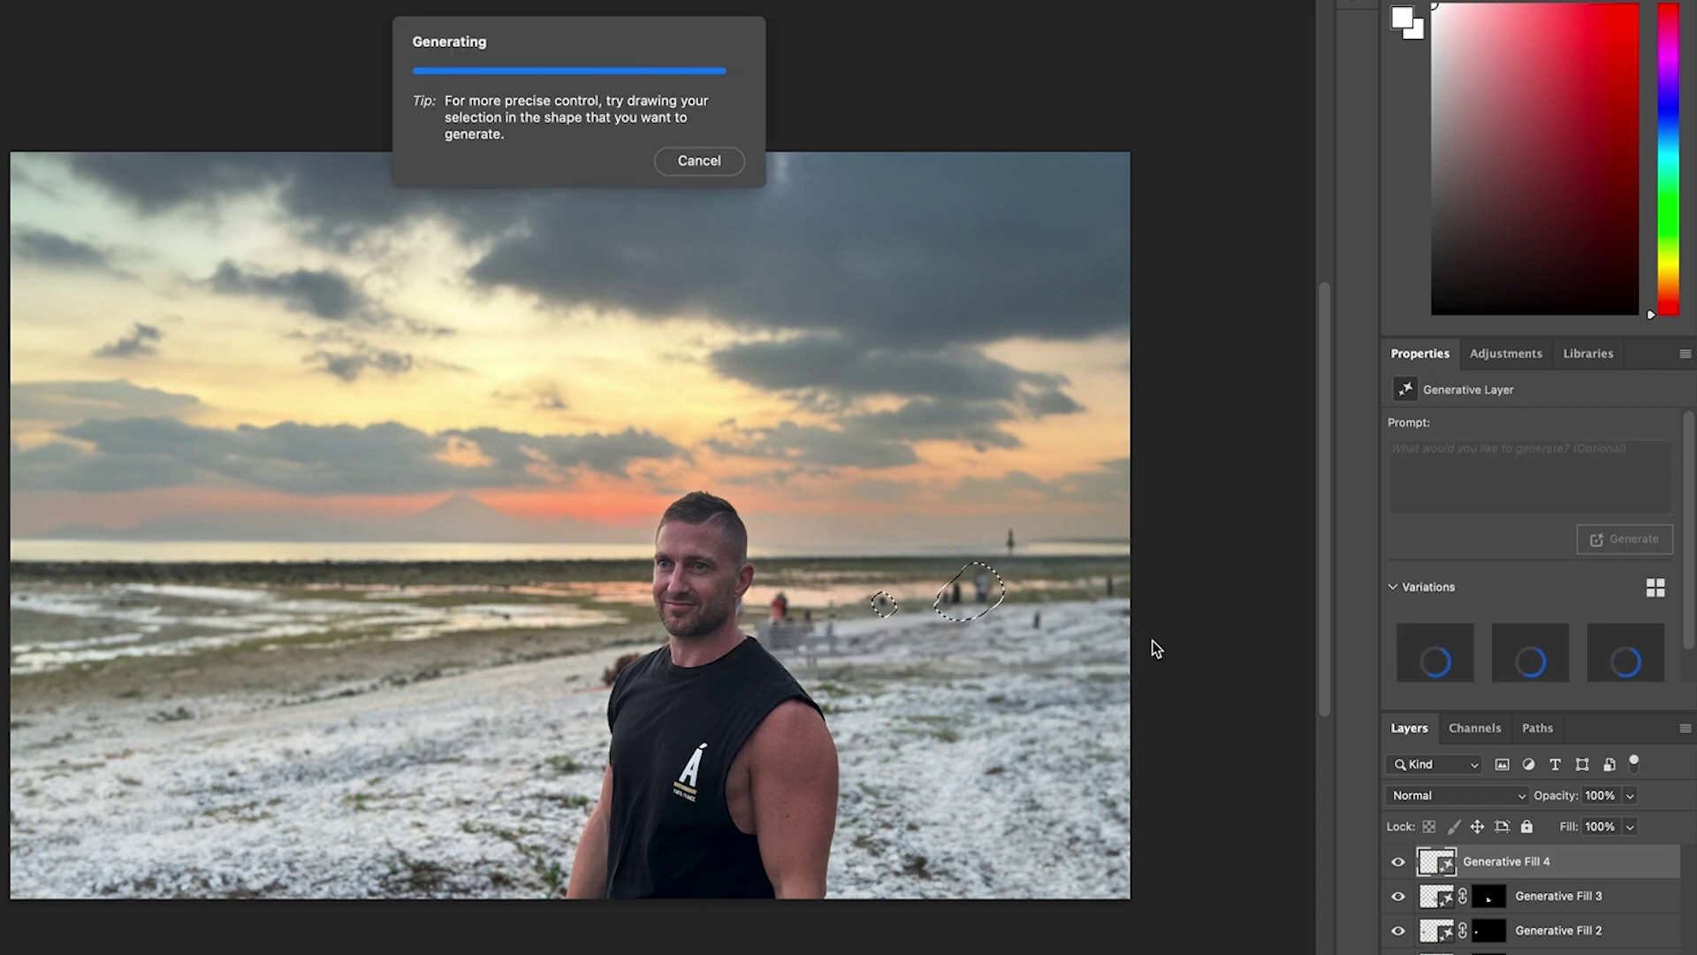
left_click_drag(1036, 608, 1032, 612)
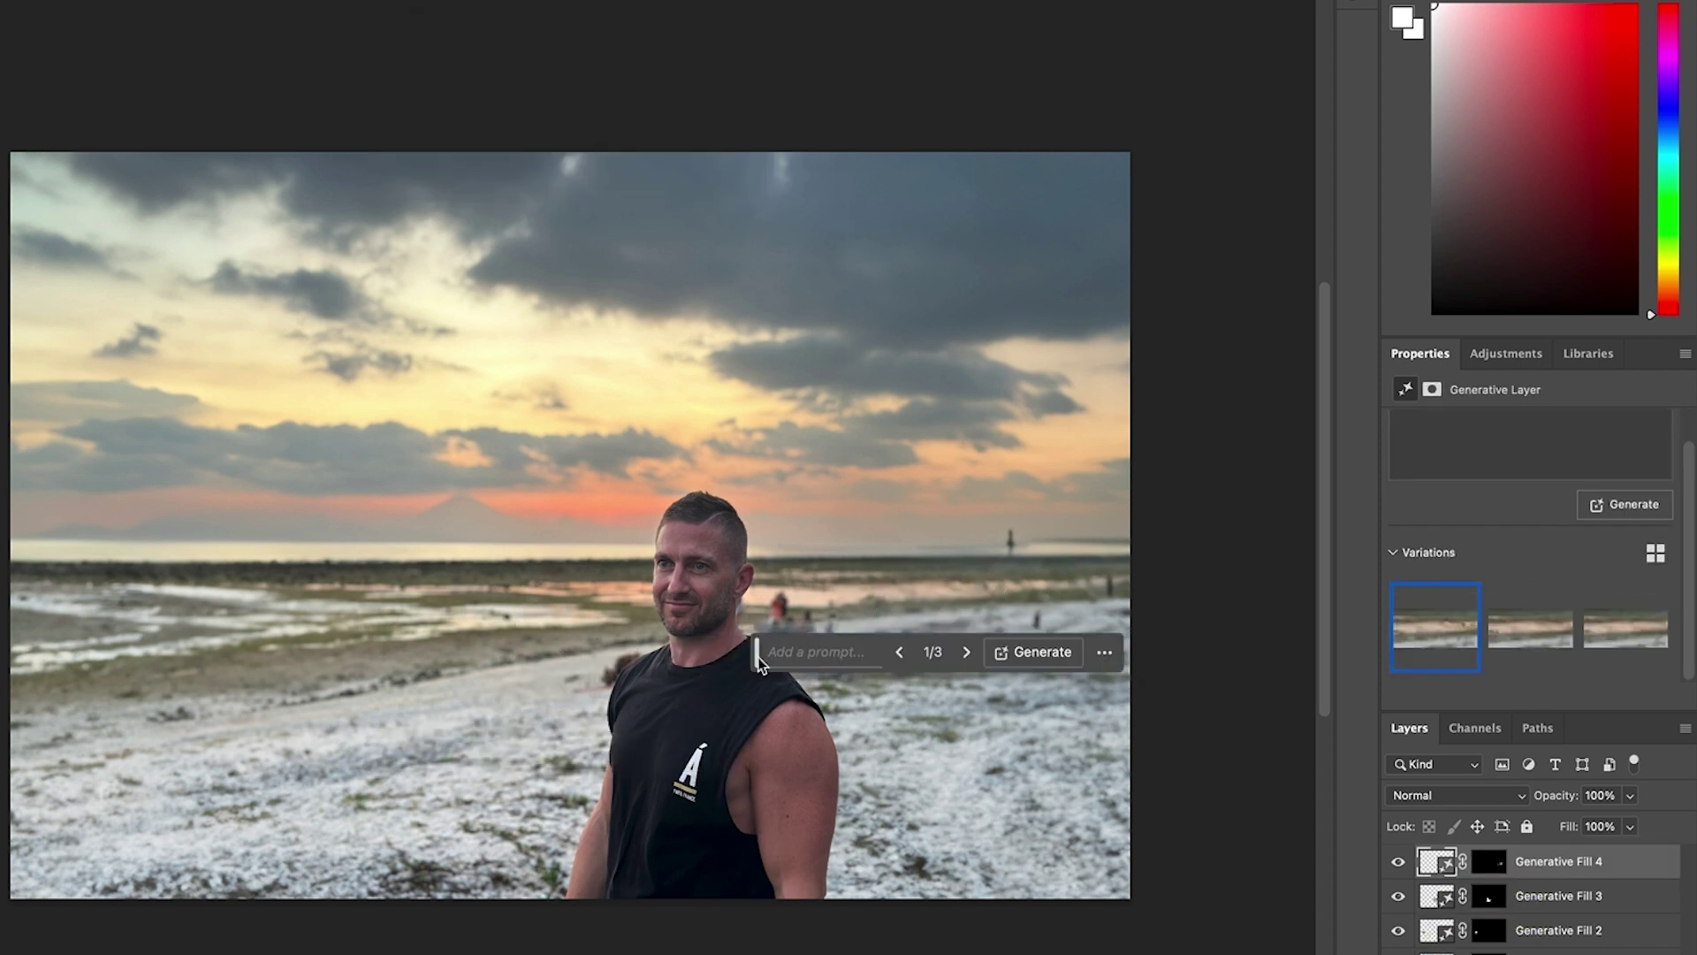
left_click(1246, 668)
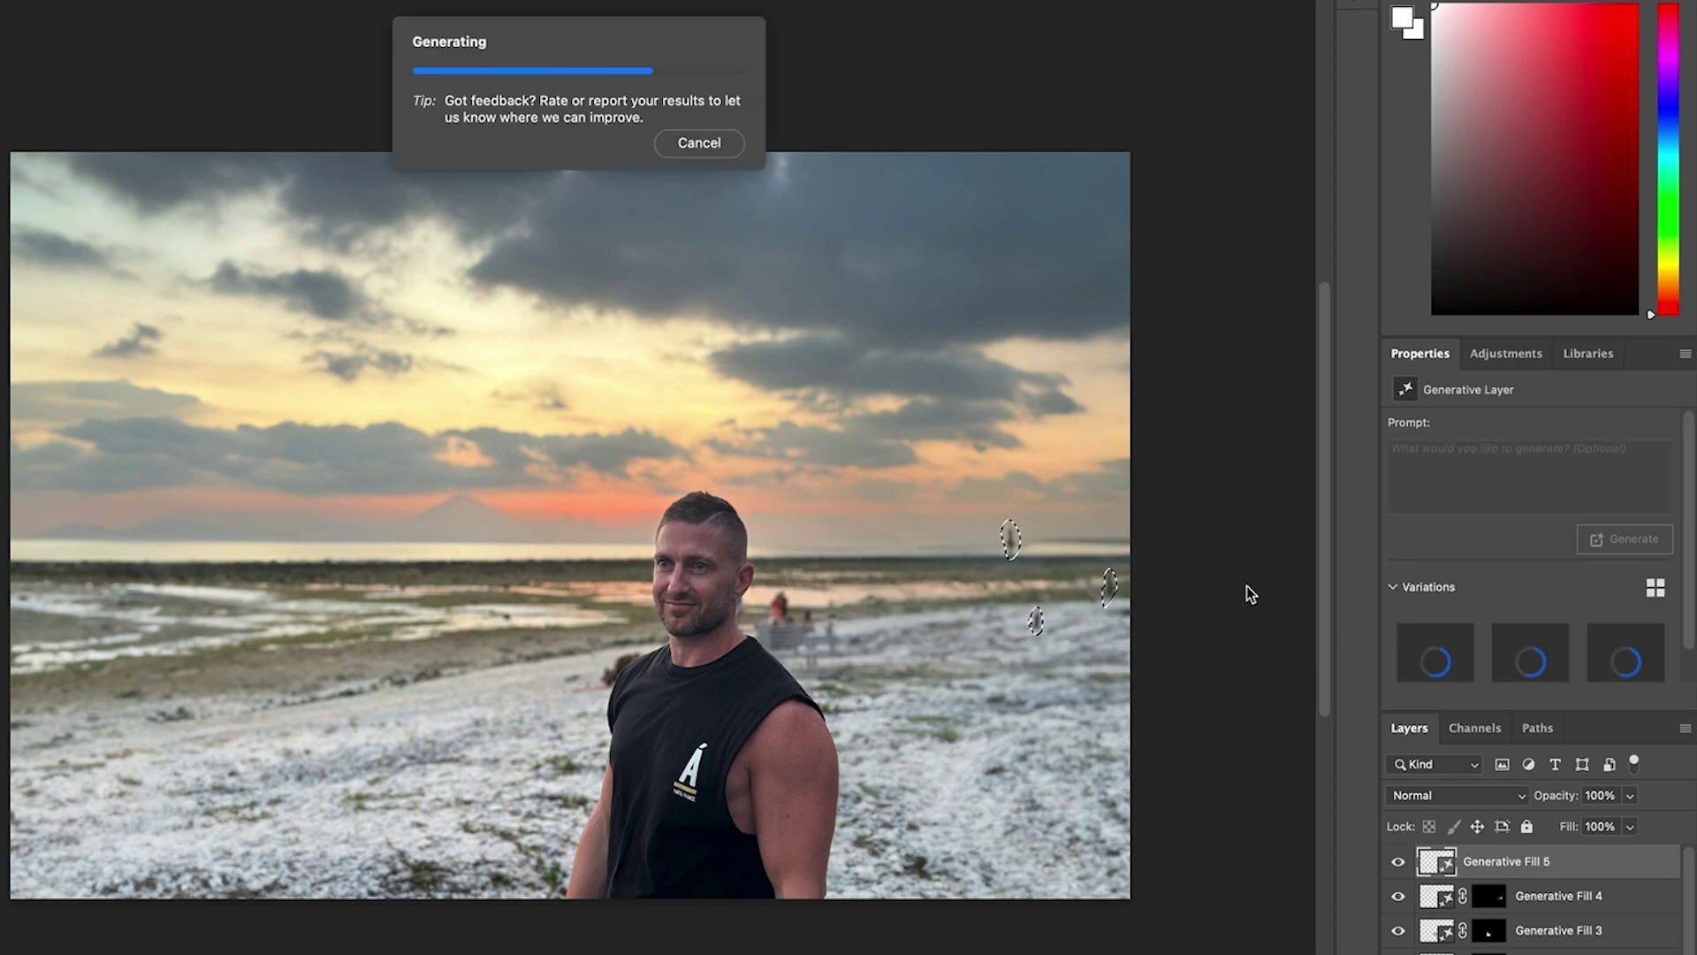
Step: Zoom in and remove the dog and the background figures behind the man
key("ctrl+plus")
left_click_drag(823, 802, 629, 630)
left_click_drag(515, 608, 513, 612)
left_click(274, 728)
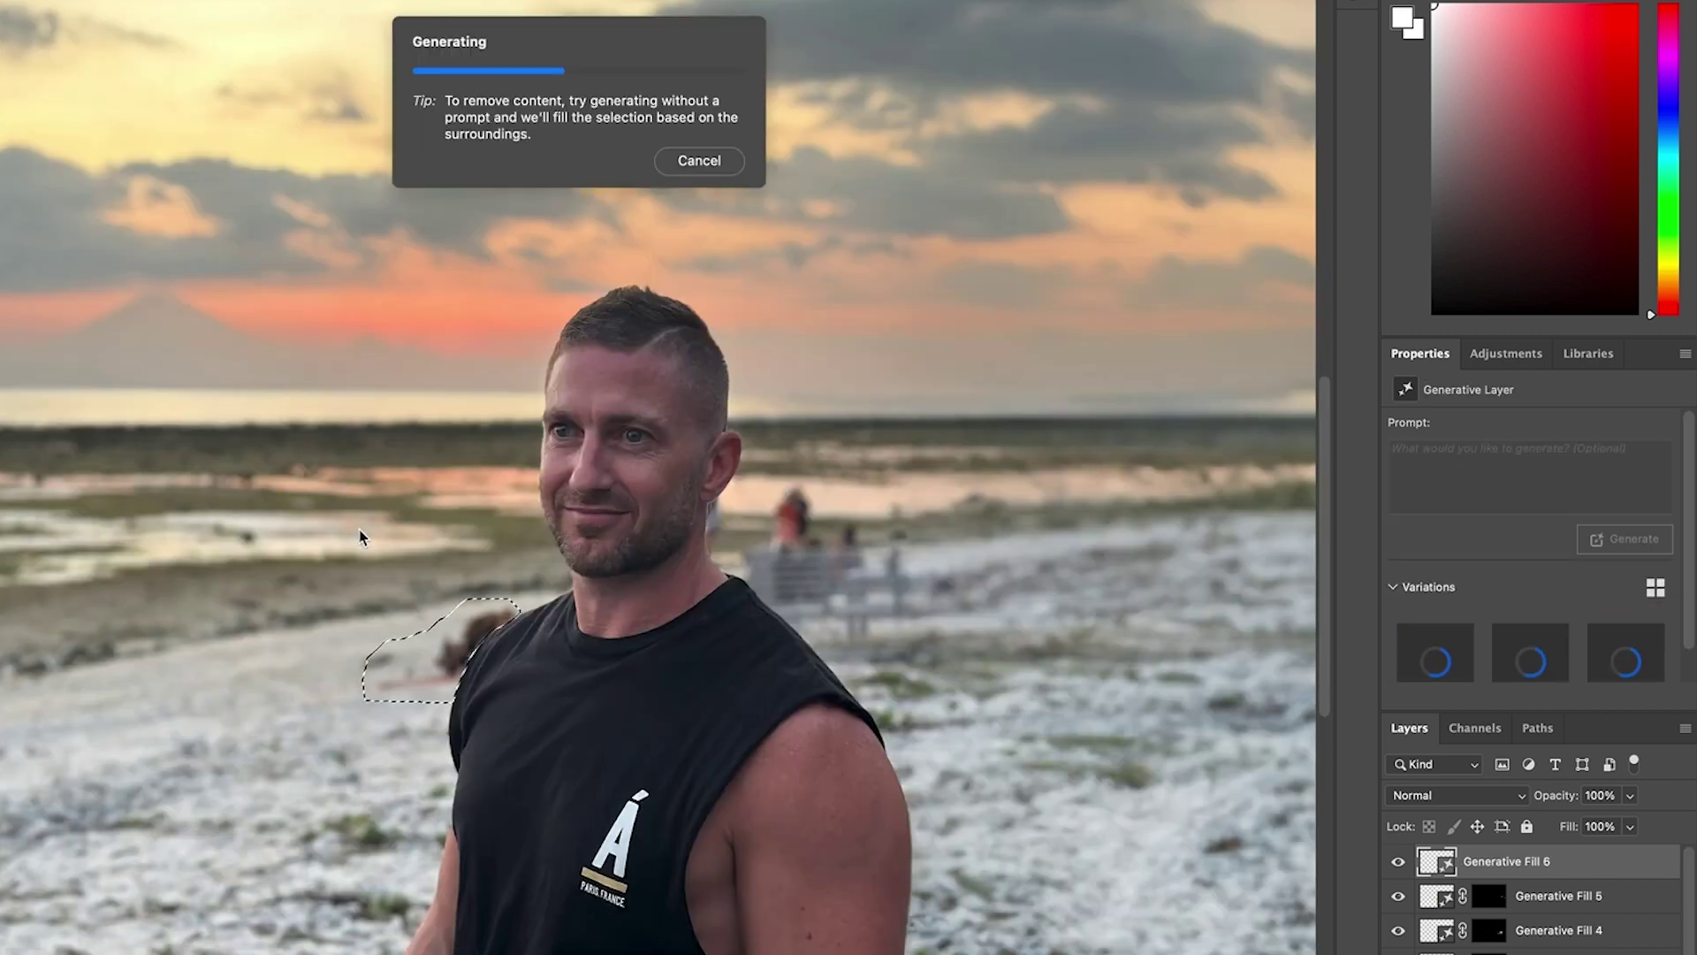
left_click_drag(738, 576, 883, 638)
left_click(1065, 676)
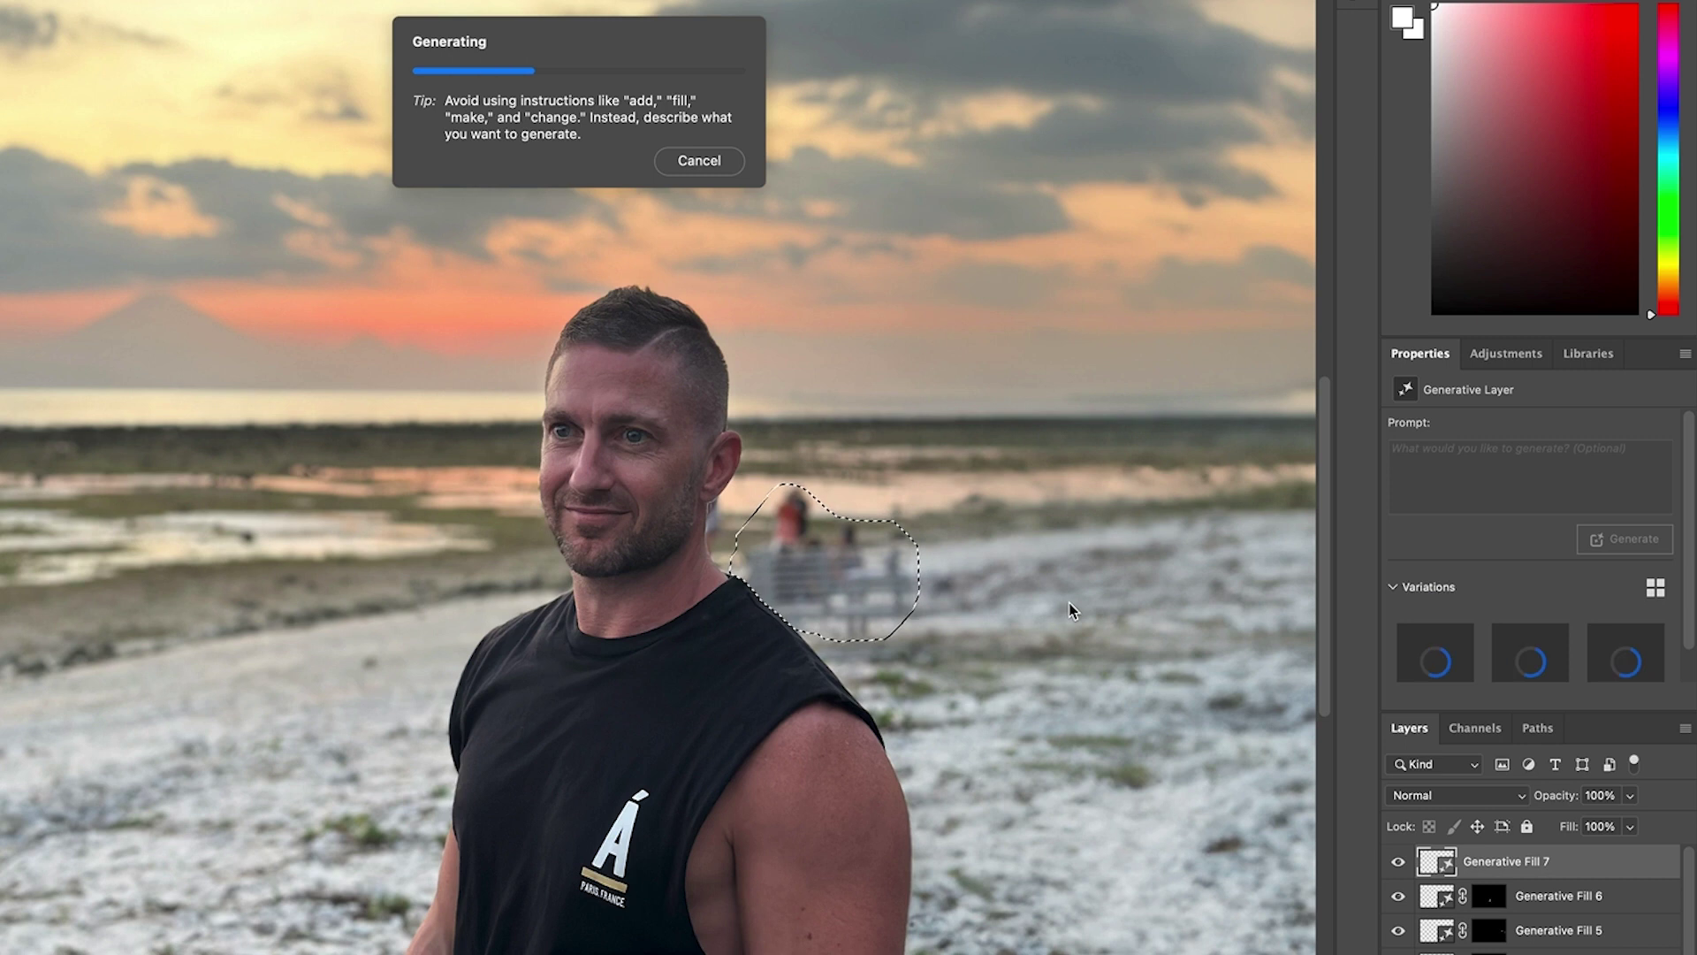
Step: Remove the leftover remnant beside the man's ear and fit the photo back in view
key("ctrl+plus")
left_click_drag(999, 446, 1142, 559)
left_click(1213, 652)
key("ctrl+0")
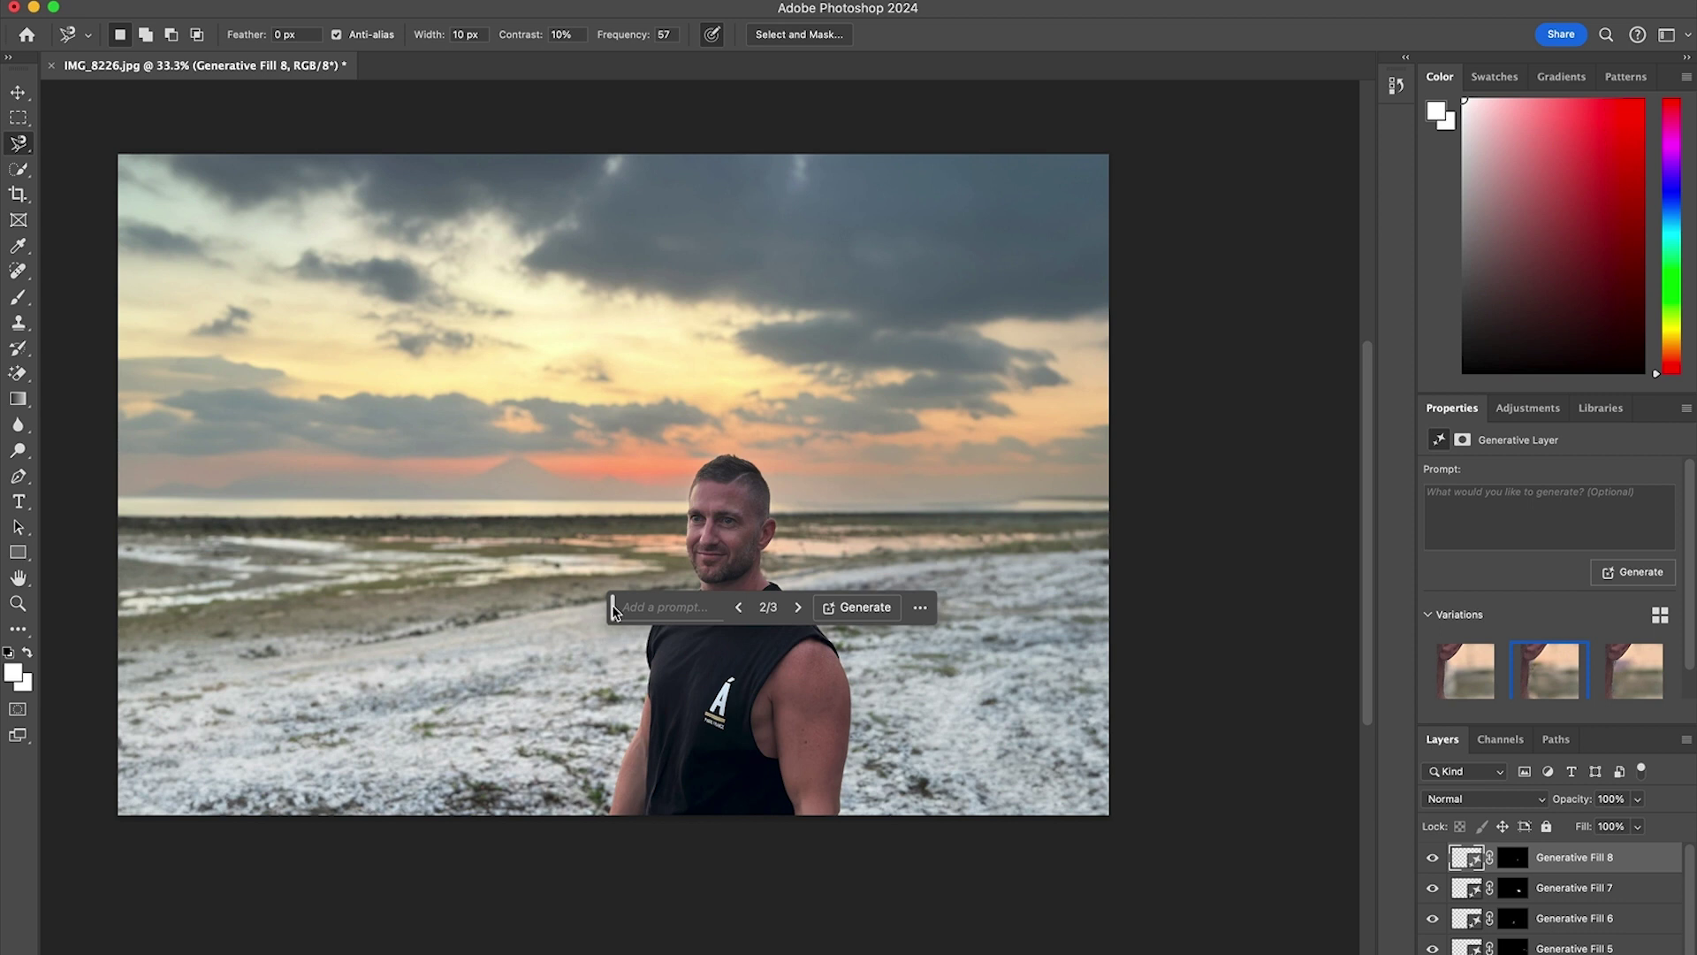
left_click_drag(615, 610, 531, 862)
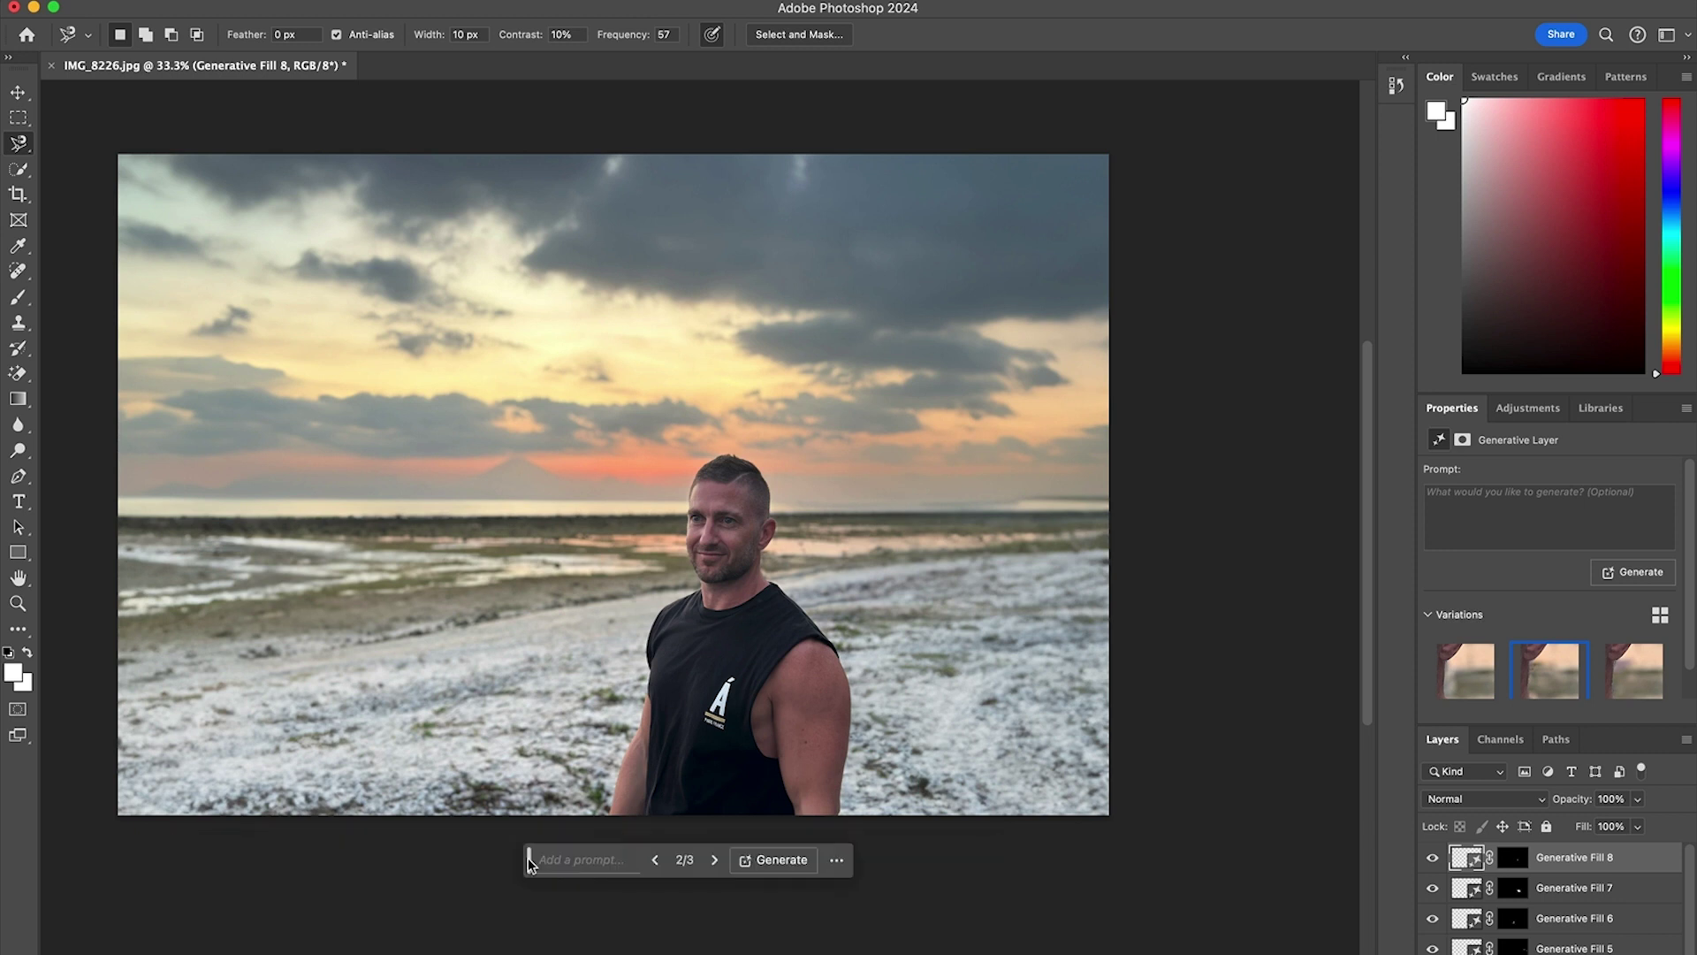
Step: Generate a 'campfire' in a sand patch left of the man, keeping the third variation
left_click(352, 753)
mouse_move(345, 732)
left_mouse_down()
mouse_move(315, 712)
mouse_move(324, 669)
mouse_move(449, 656)
mouse_move(470, 695)
mouse_move(423, 732)
mouse_move(347, 735)
left_mouse_up()
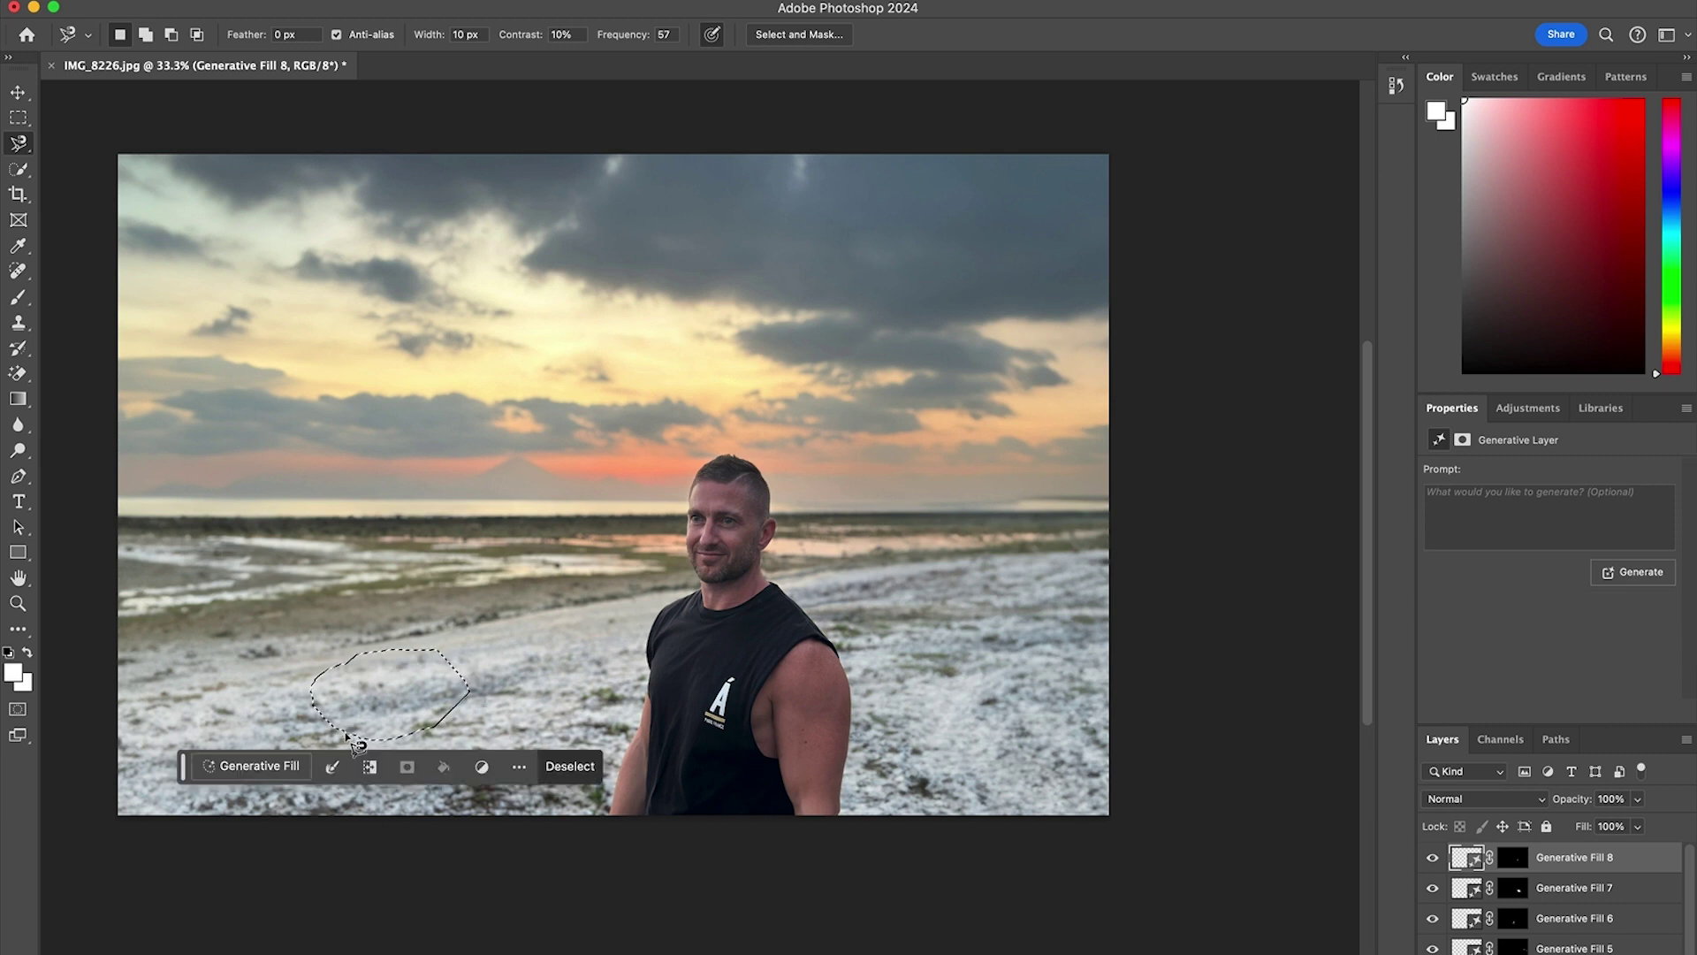
left_click(277, 765)
type("campfire")
left_click(566, 767)
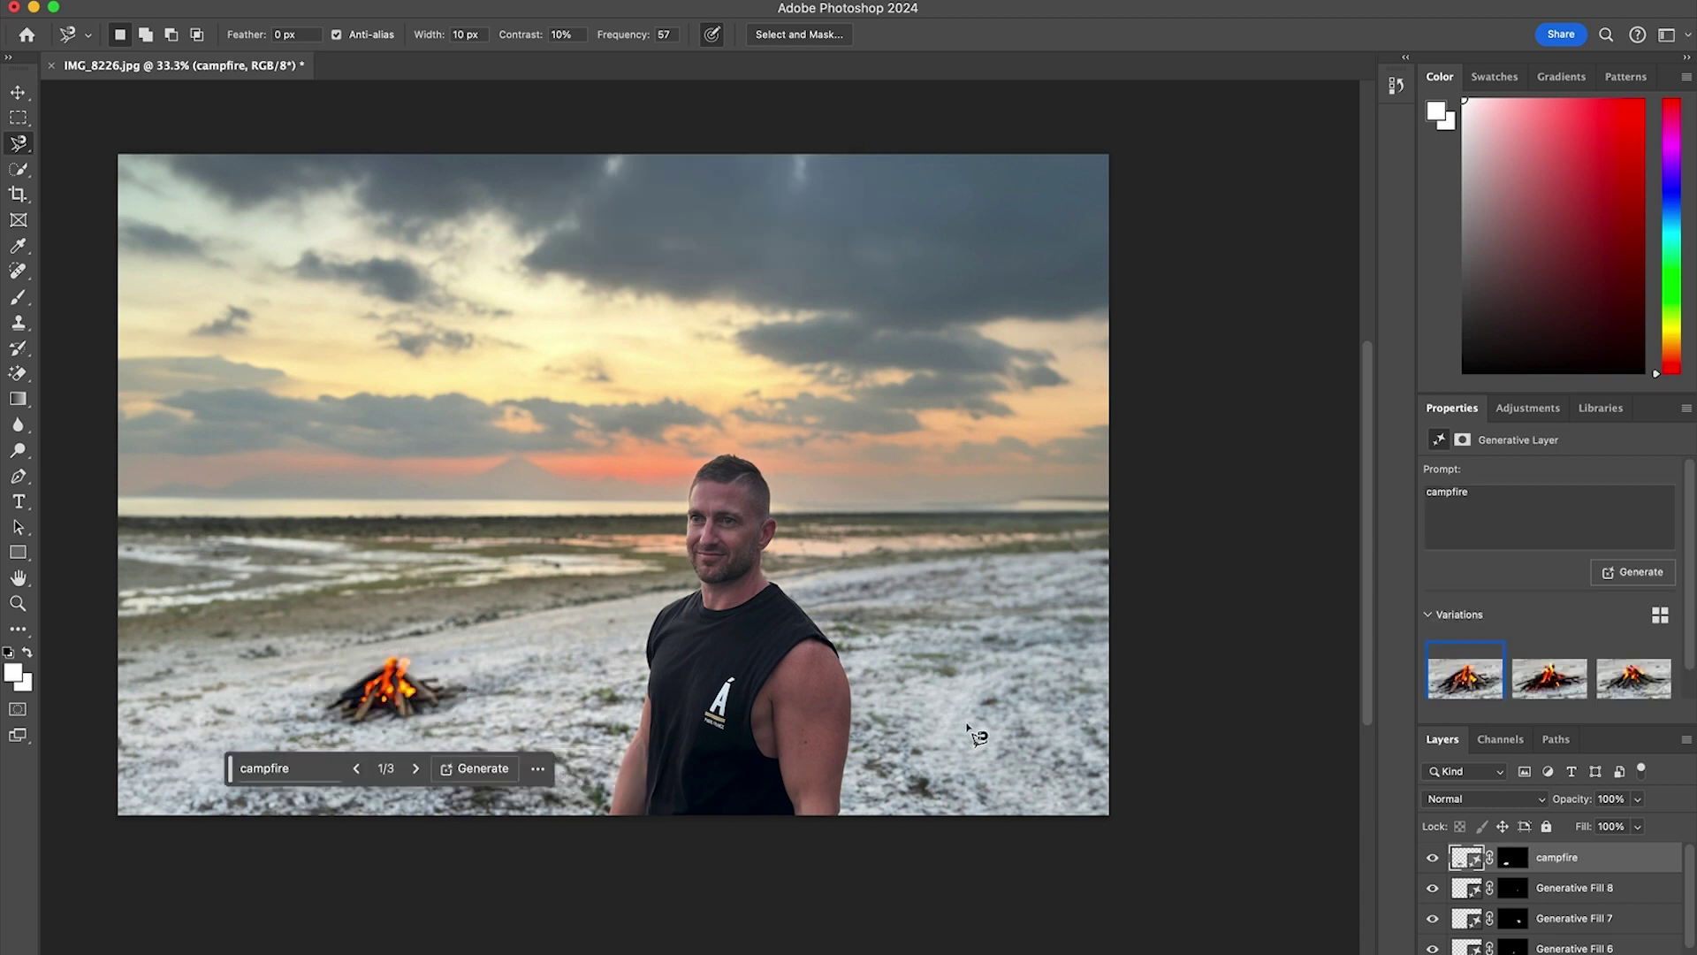
left_click(1533, 676)
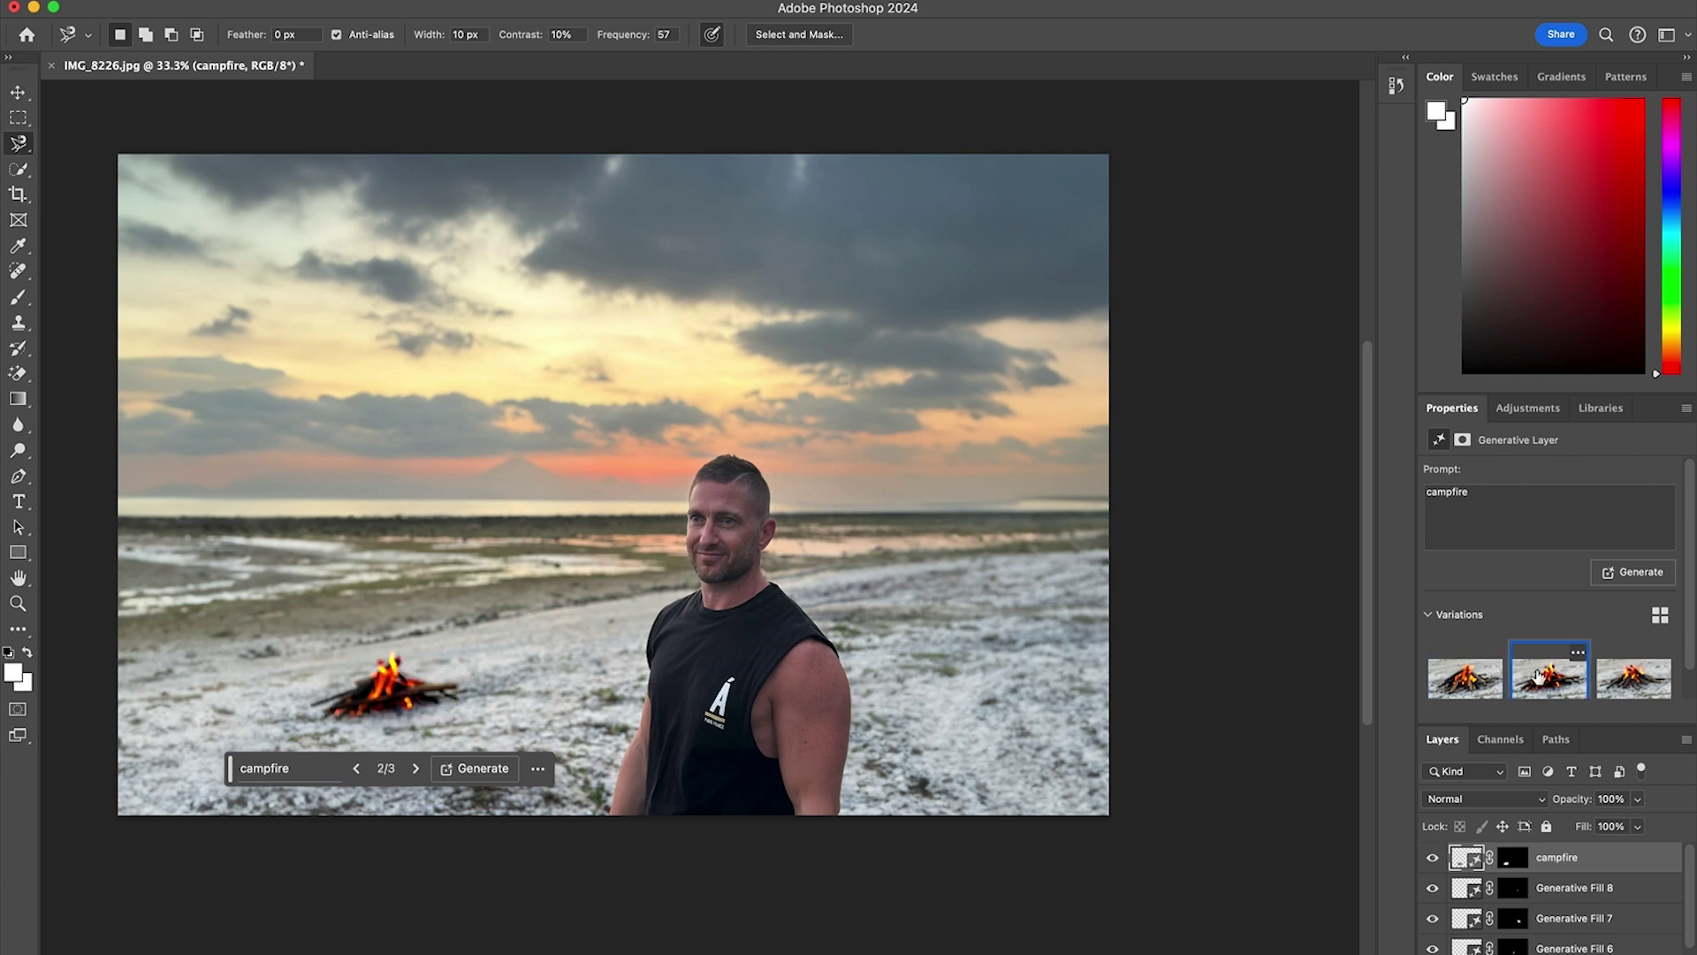
left_click(1620, 678)
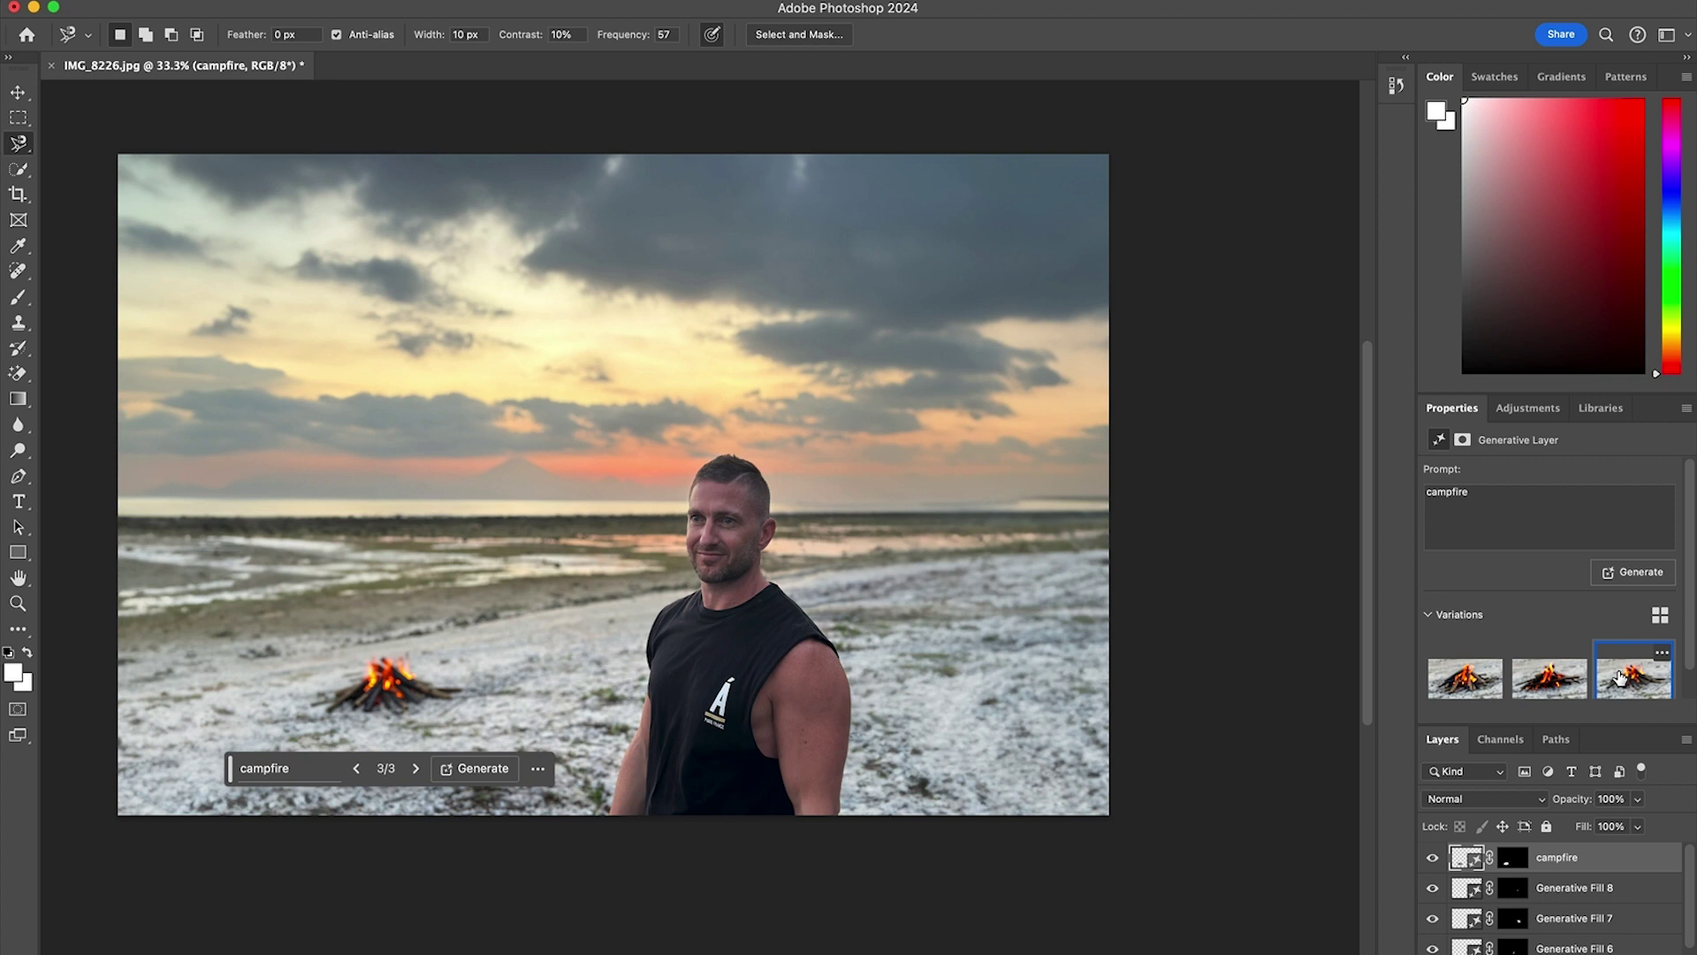
key("shift+l")
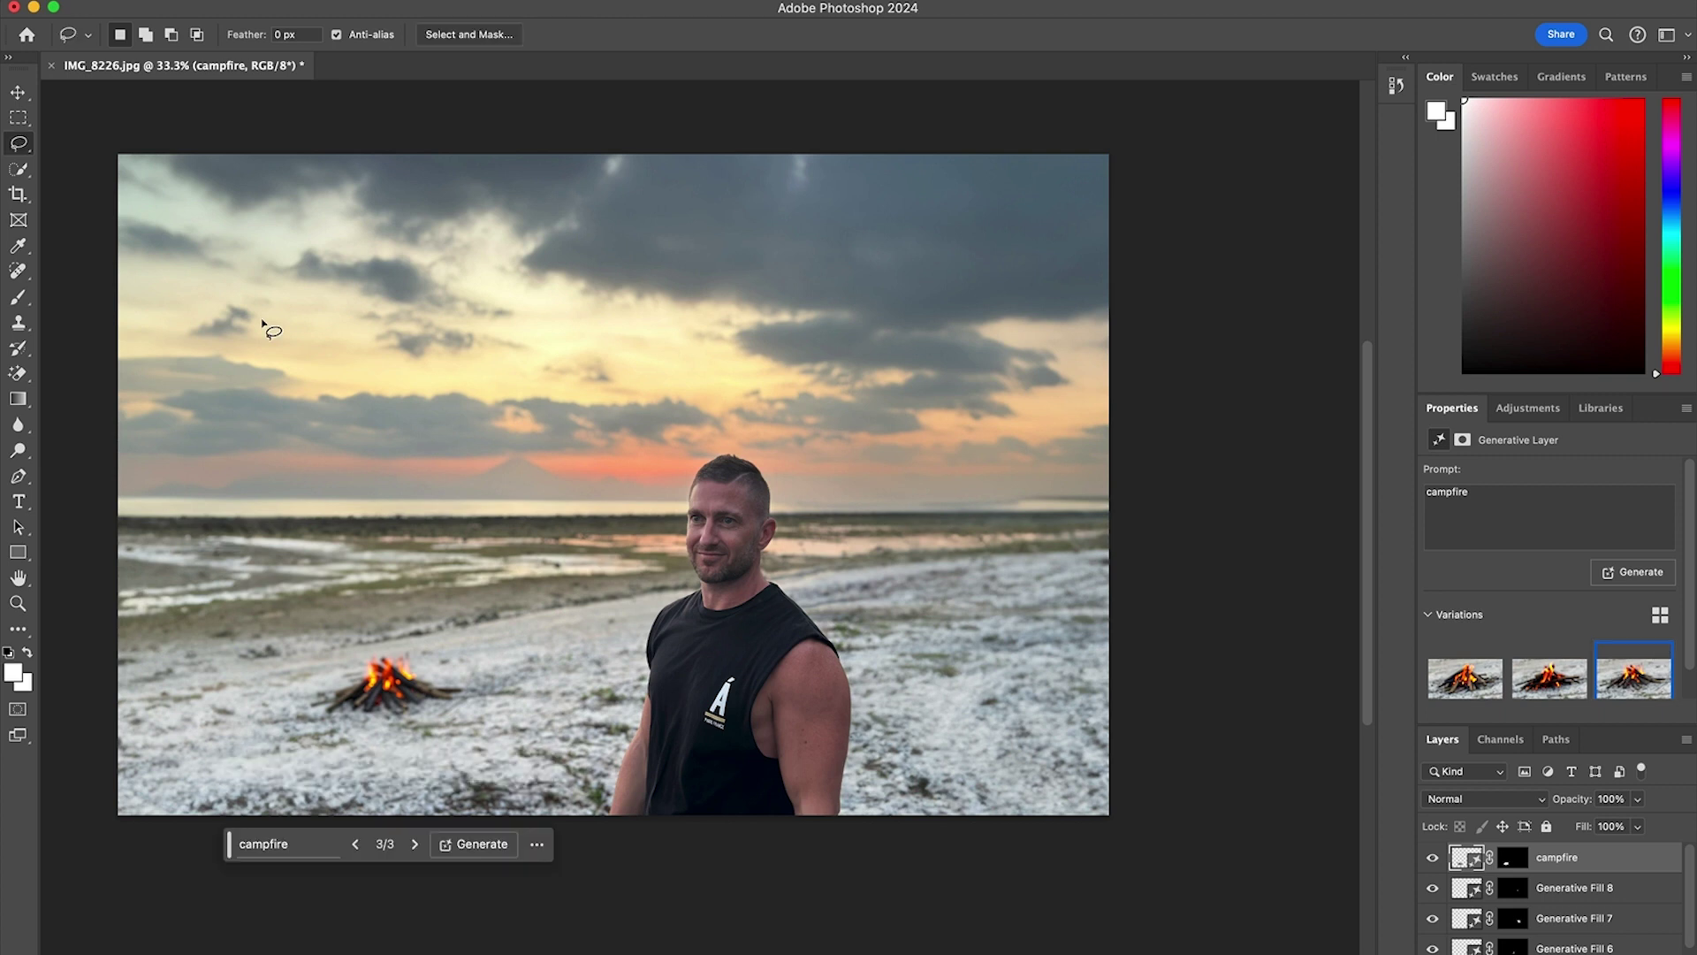
Step: Outline the upper-left sky, generate 'flock of birds', and keep the first variation
mouse_move(408, 353)
left_mouse_down()
mouse_move(346, 370)
mouse_move(225, 351)
mouse_move(264, 319)
left_mouse_up()
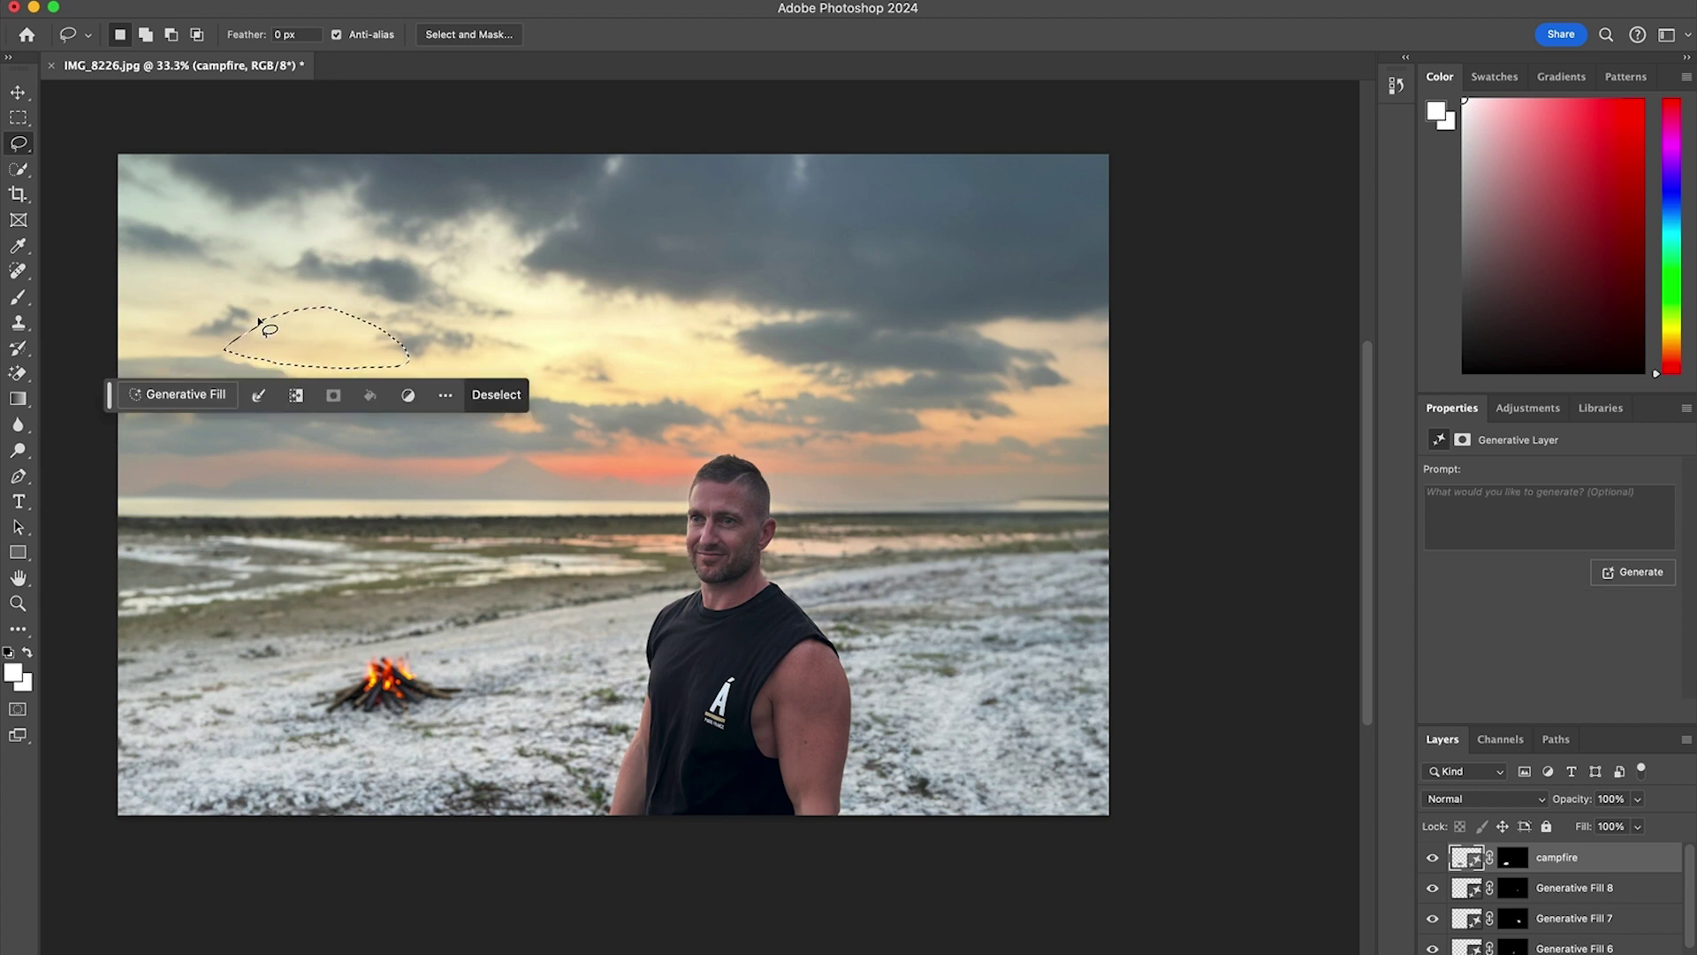
left_click(185, 394)
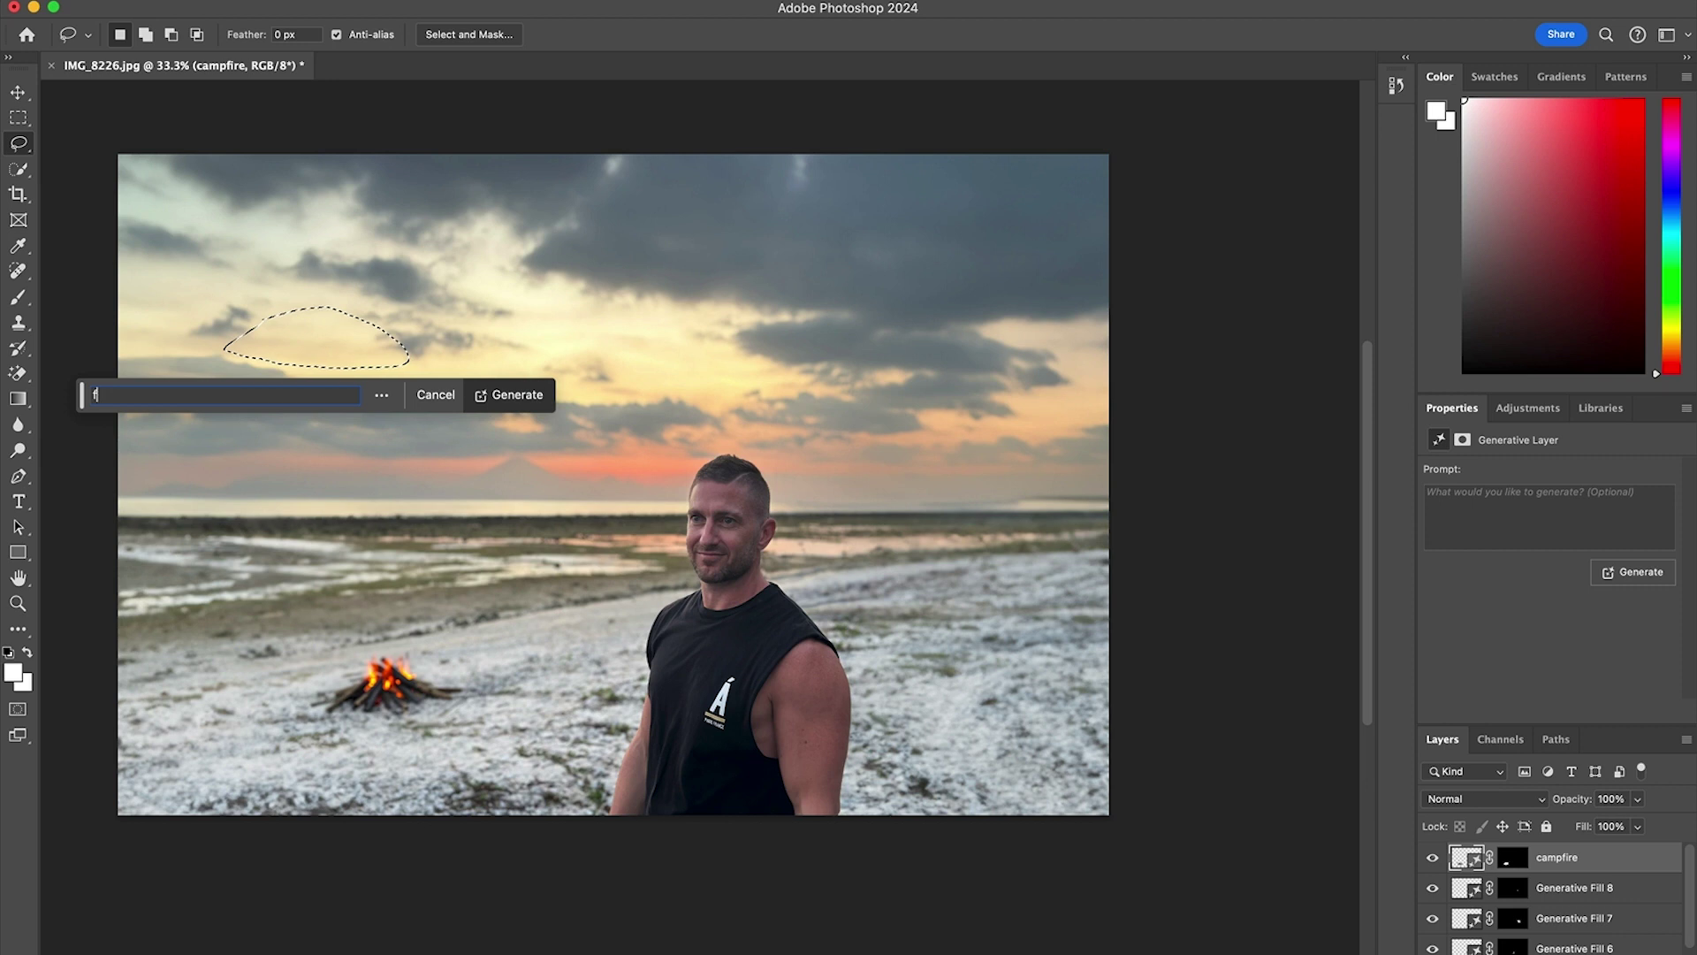
type("flock of birds")
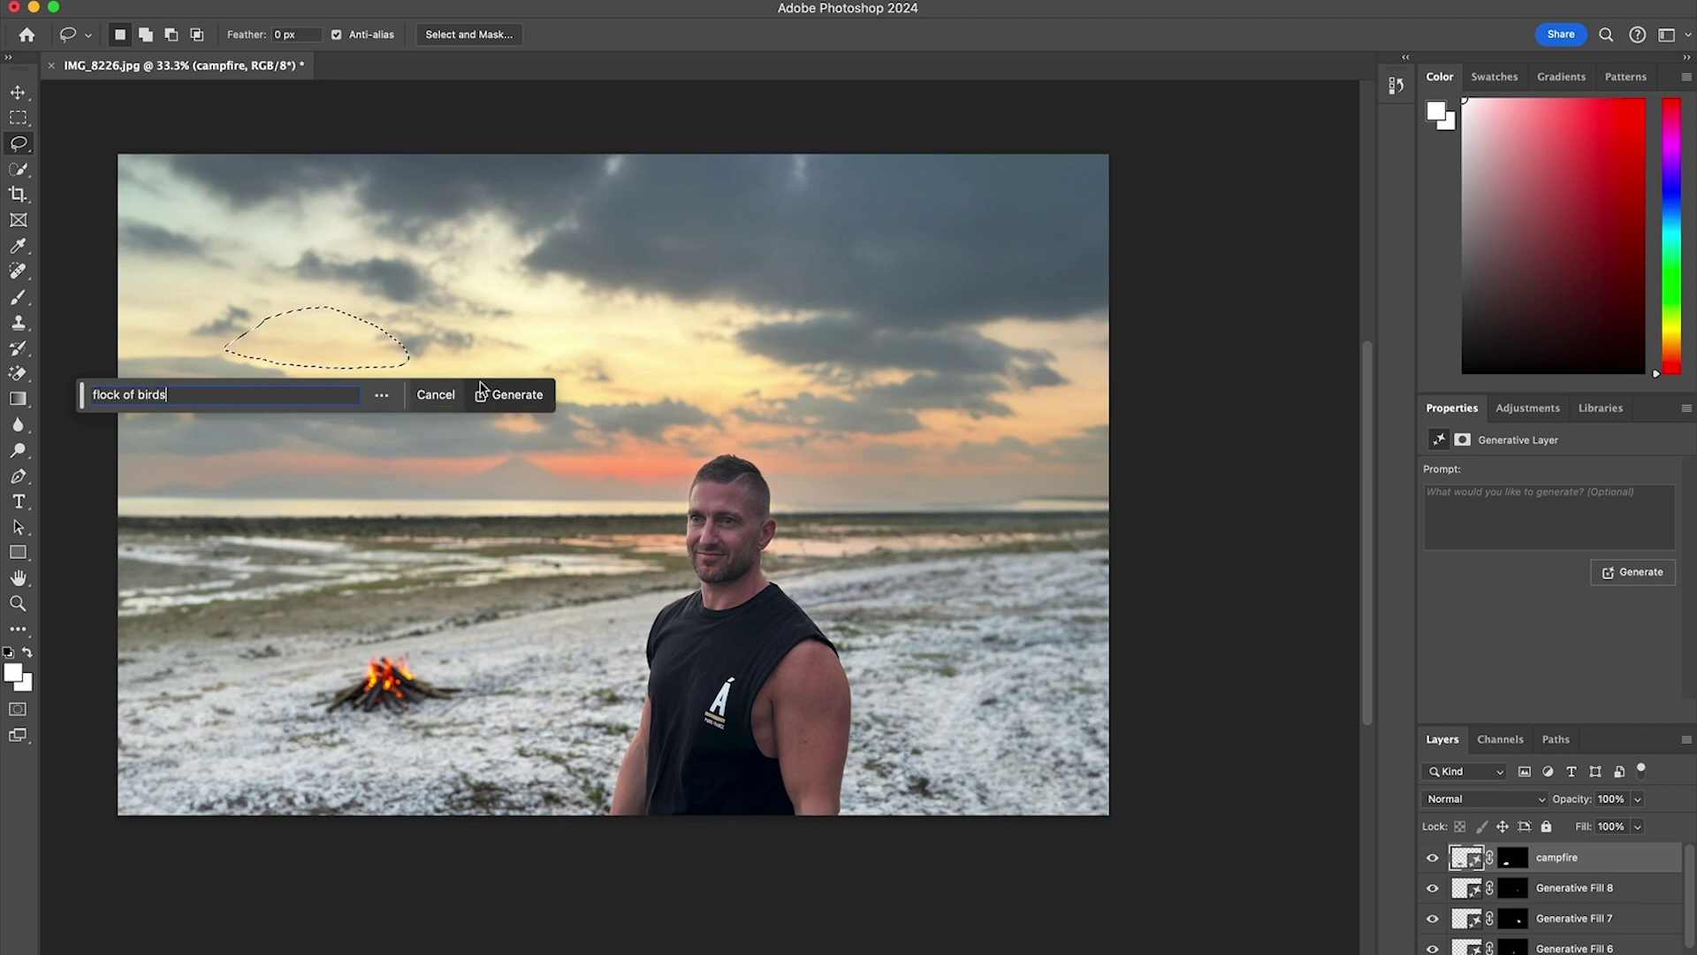
left_click(509, 394)
left_click(1534, 673)
left_click(1619, 680)
left_click(1469, 687)
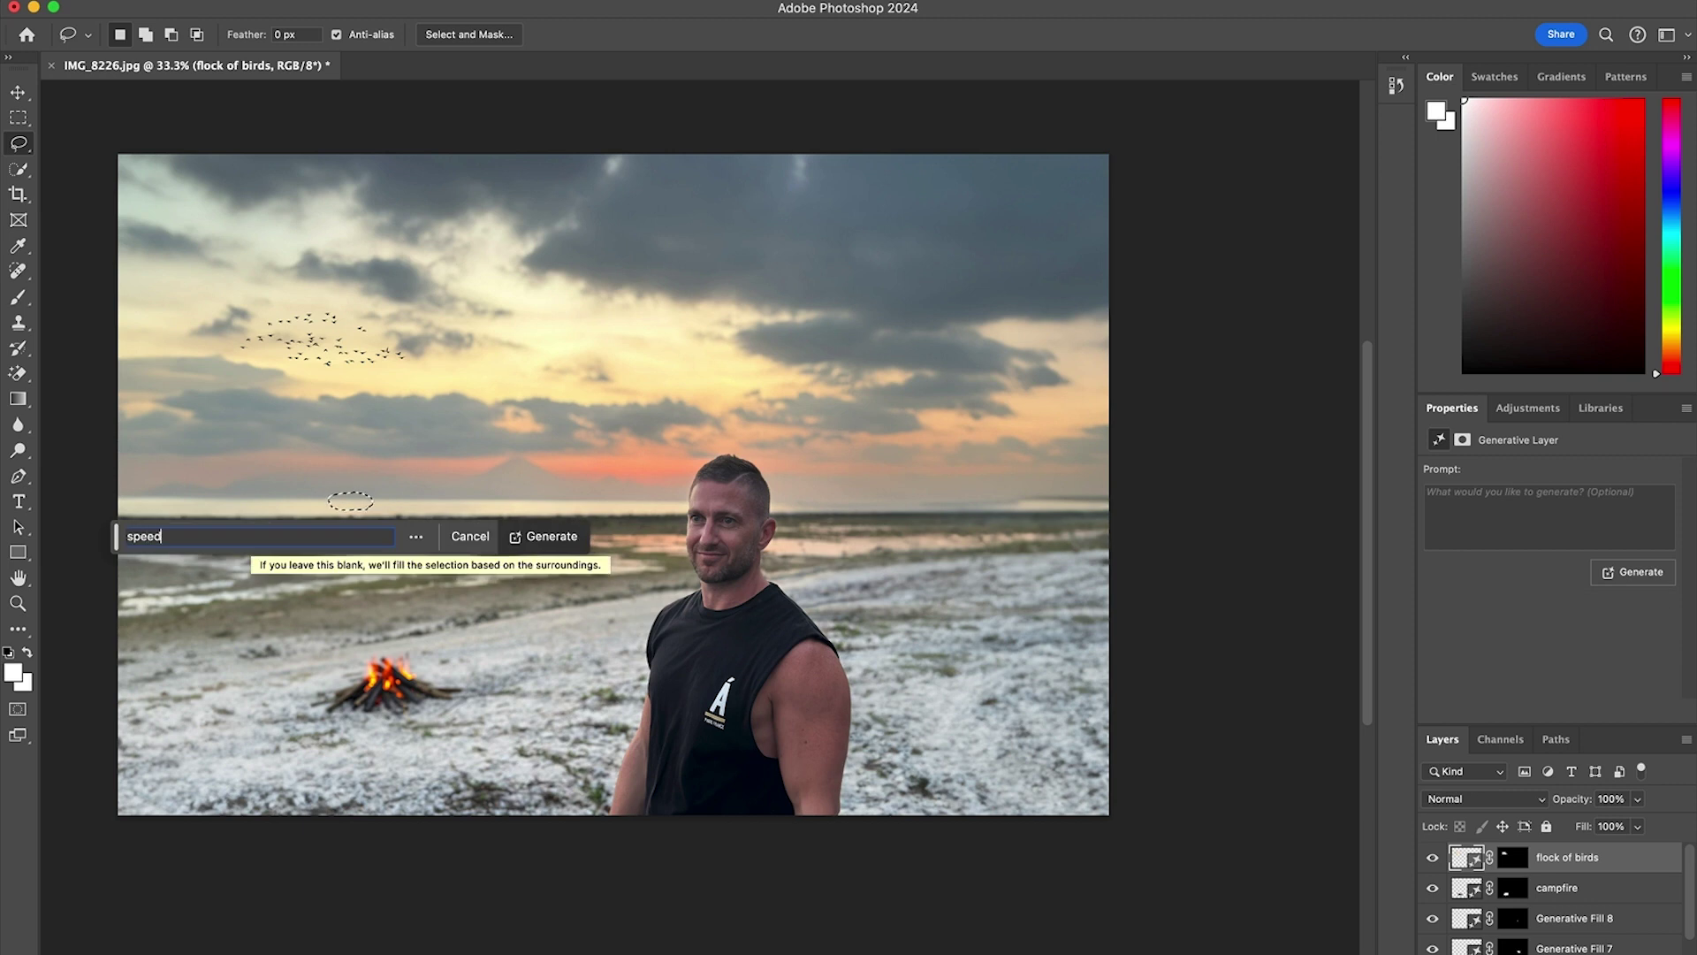
Step: Generate a large speedboat on the horizon (version 2) and 'palm trees overhanging' at the right edge
left_click(544, 535)
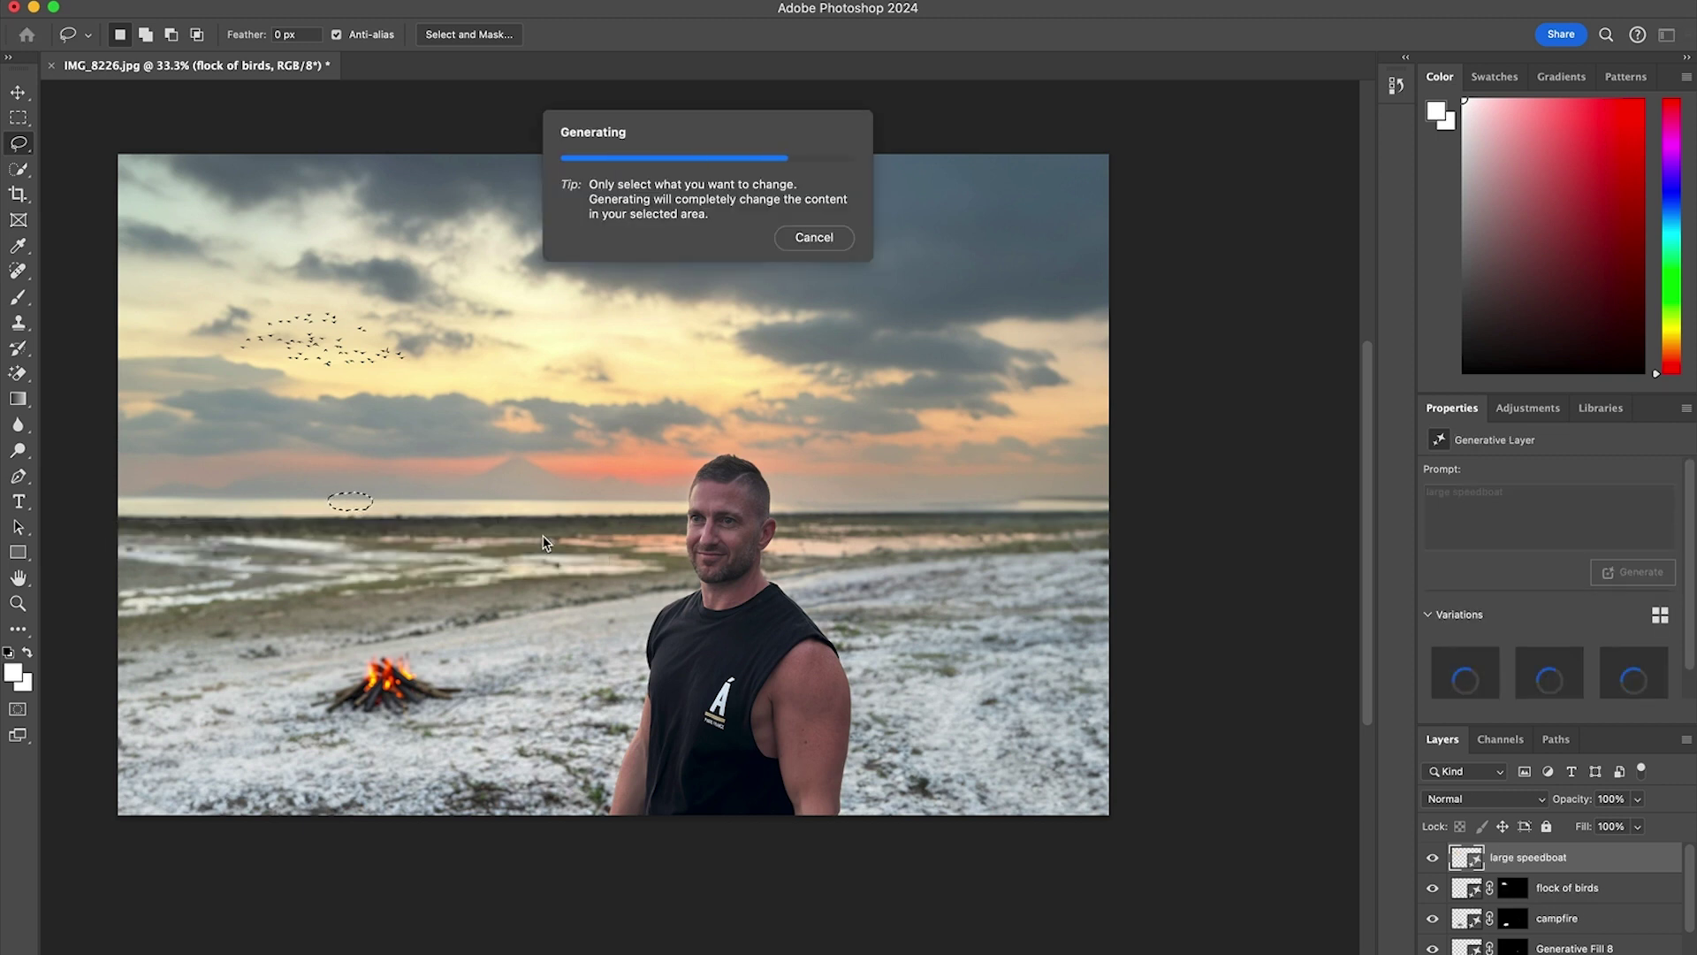
left_click(1564, 682)
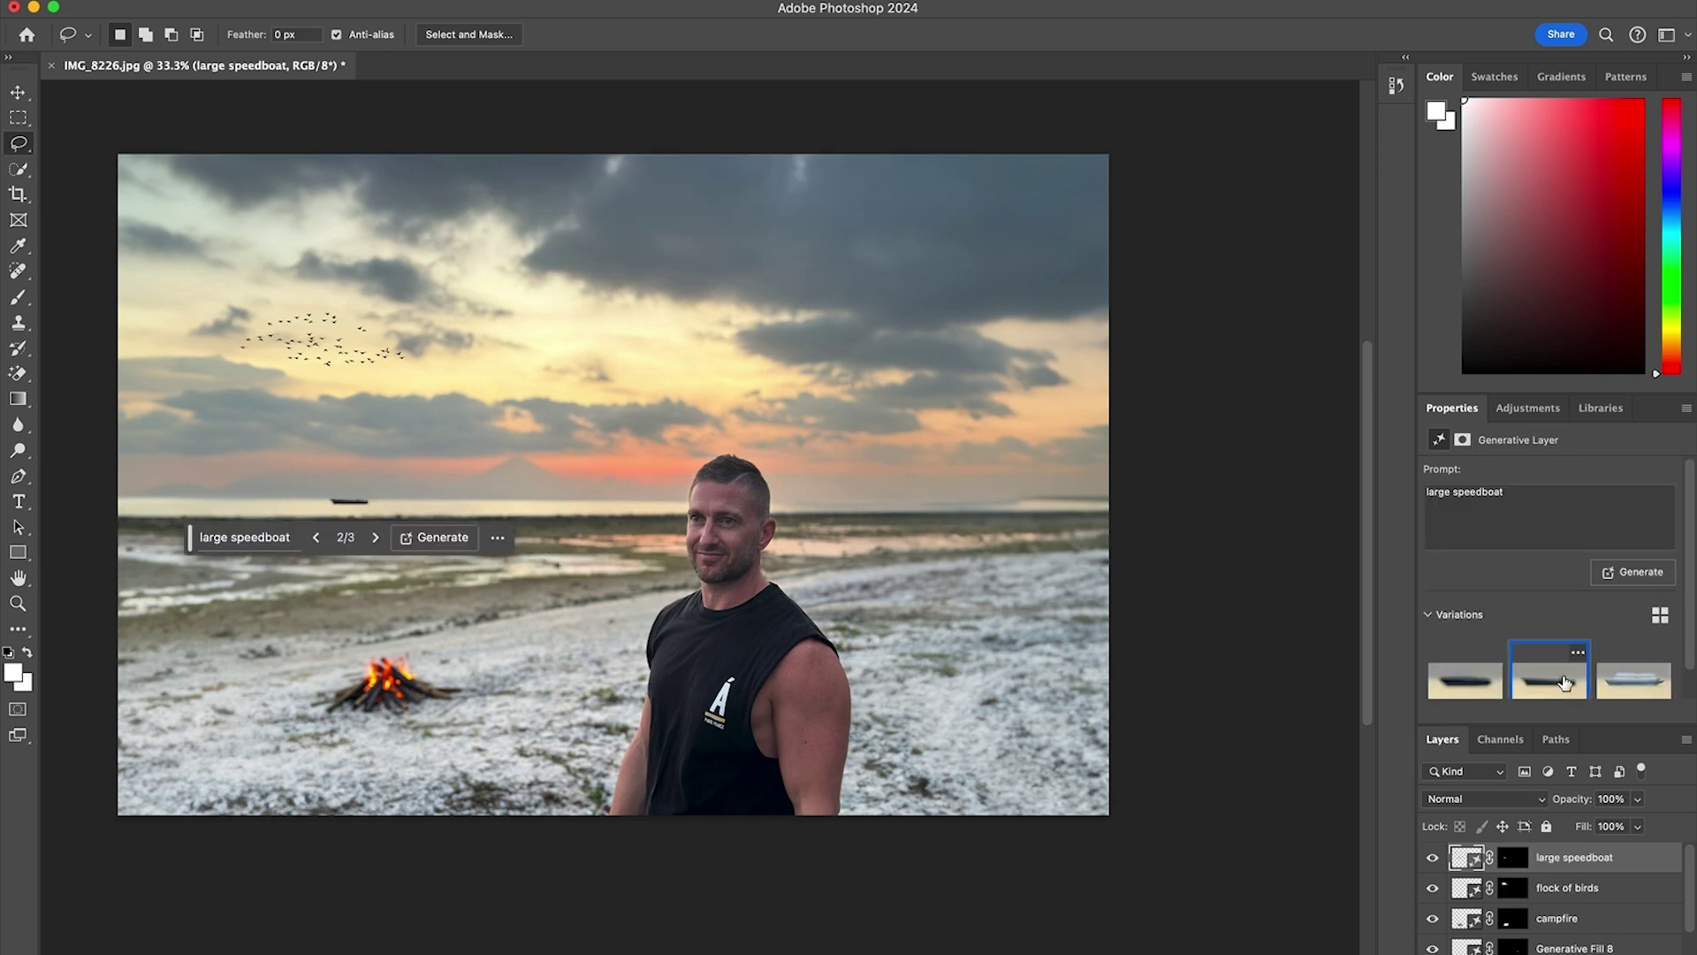
mouse_move(1118, 307)
left_mouse_down()
mouse_move(975, 311)
mouse_move(934, 396)
mouse_move(933, 483)
mouse_move(962, 568)
mouse_move(1120, 609)
left_mouse_up()
left_click(881, 633)
type("palm trees overhanging")
left_click(1204, 633)
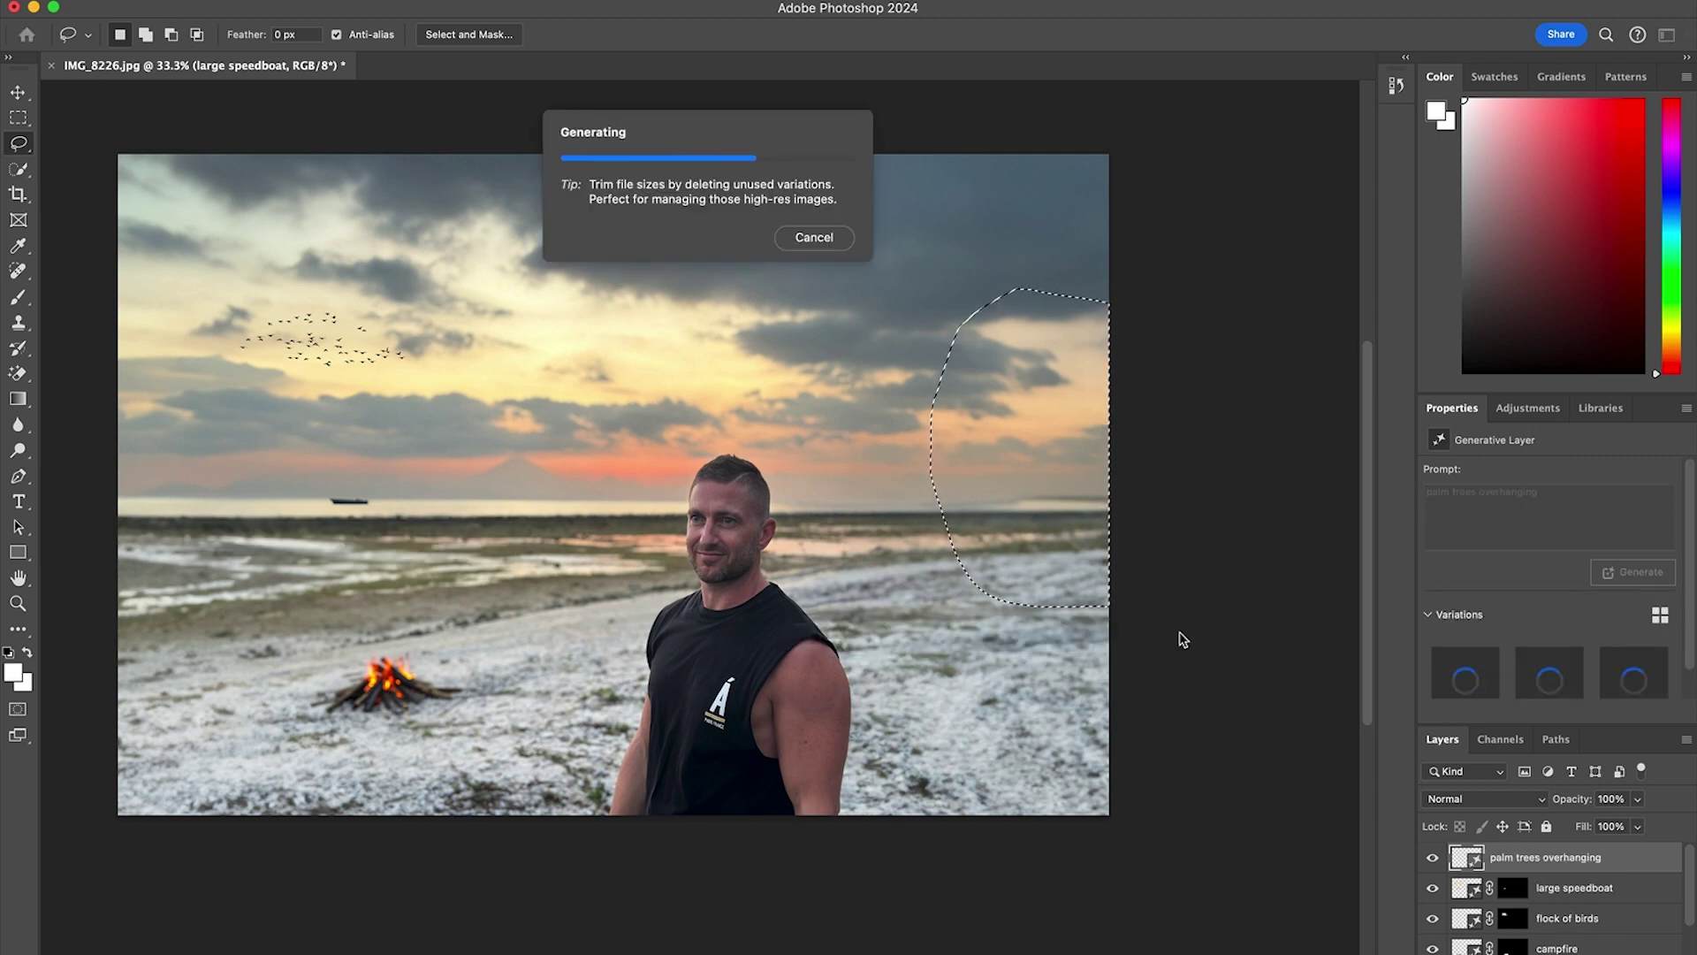
Step: Compare the palm tree variations, regenerate them, and keep the second new version
left_click(1549, 670)
left_click(1632, 669)
left_click(1555, 678)
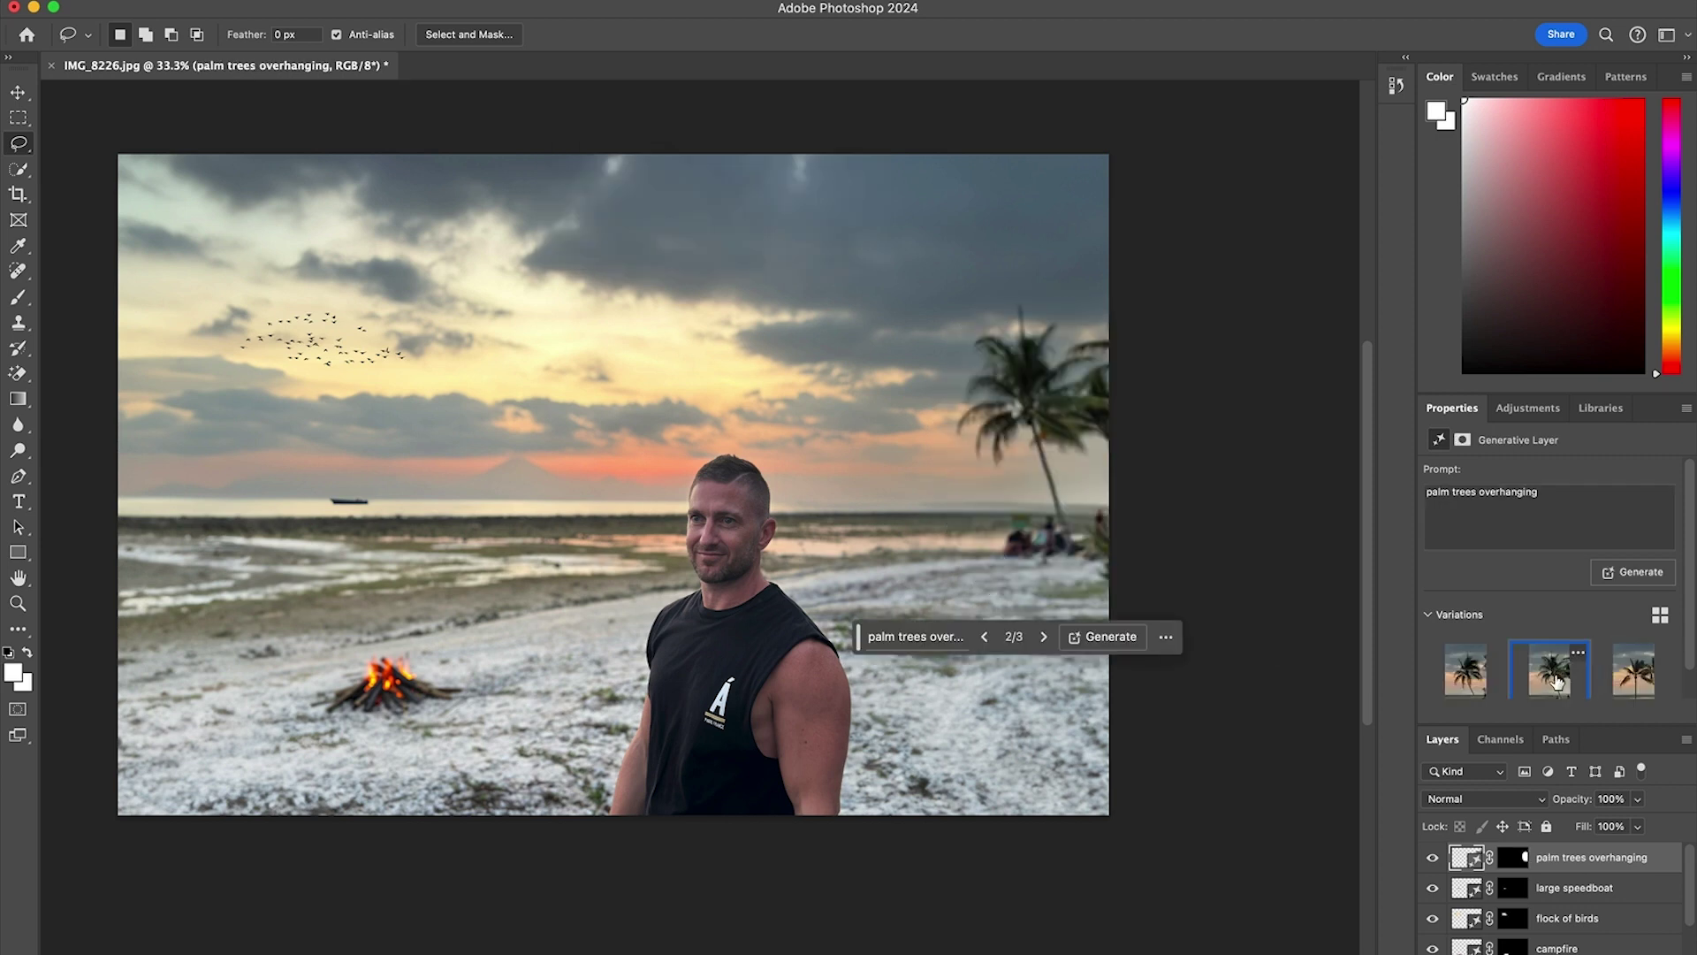
left_click(1638, 575)
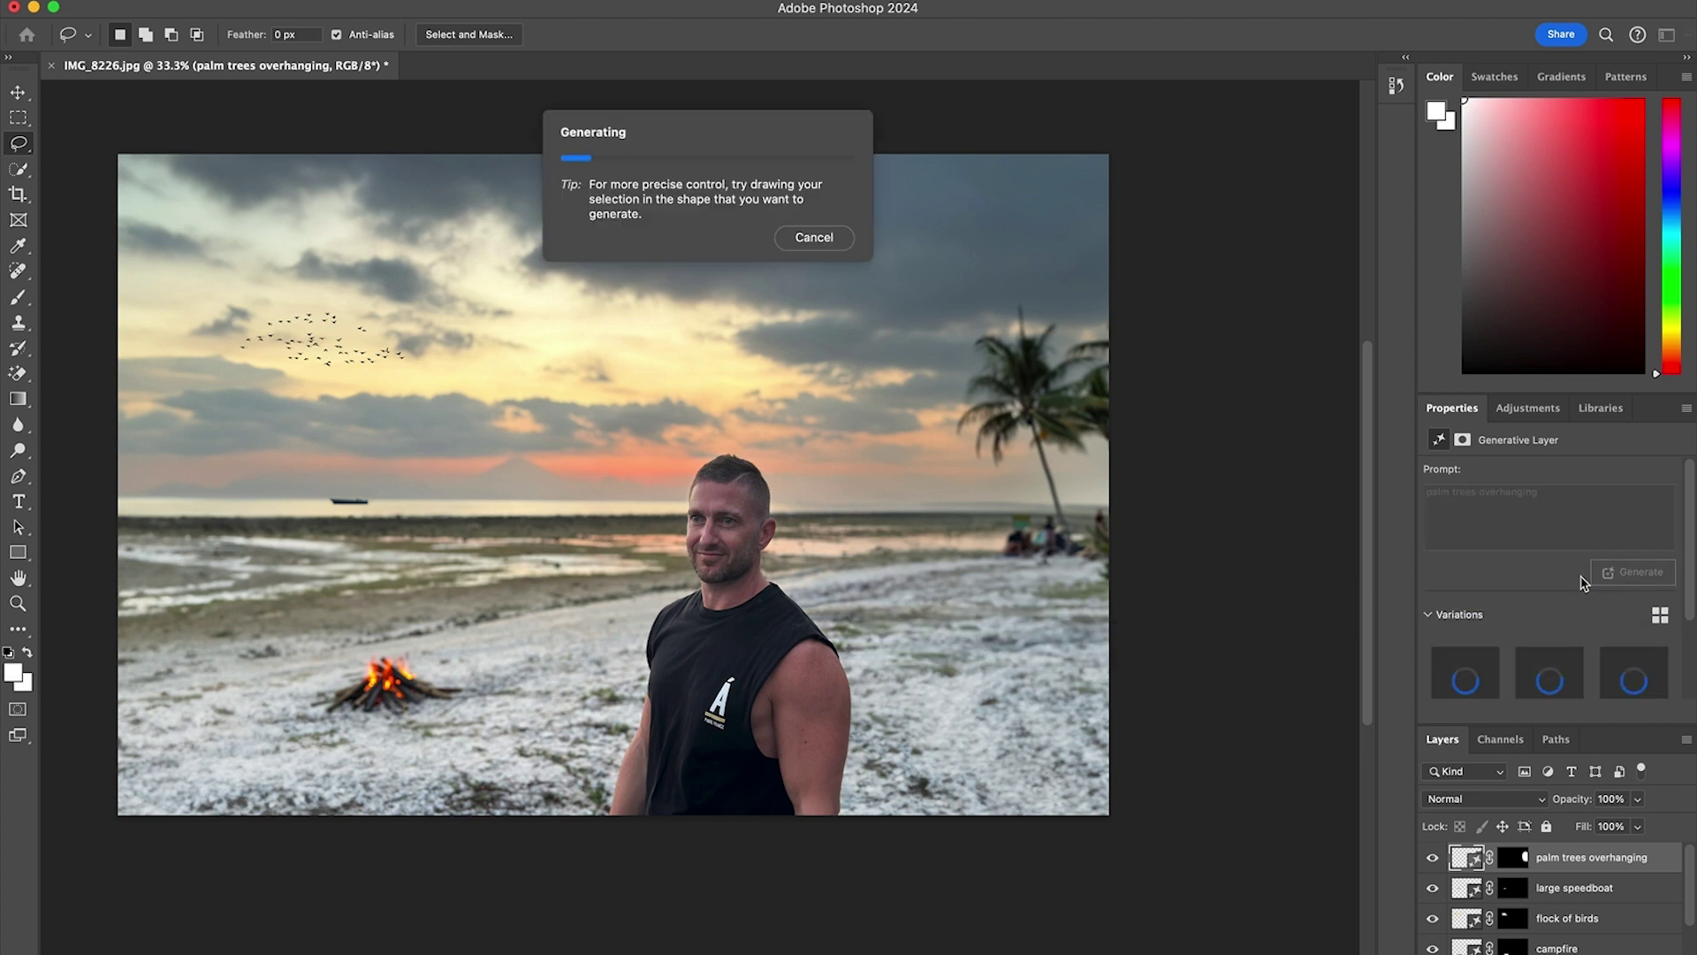
left_click(1548, 676)
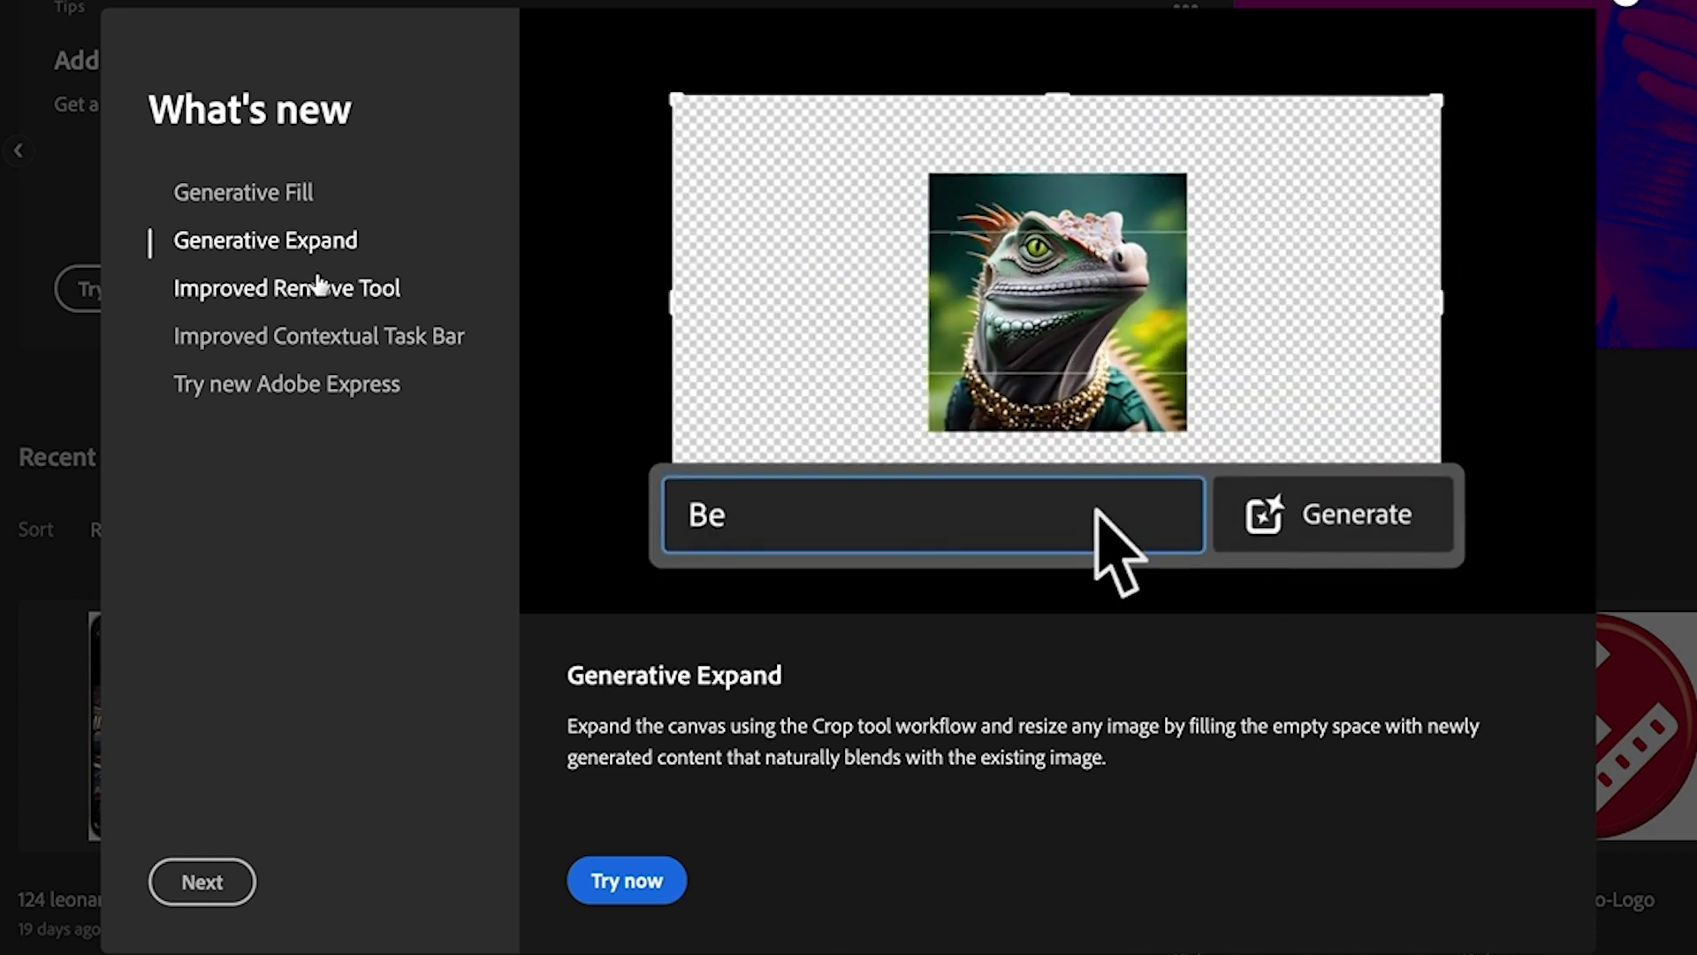
left_click(319, 290)
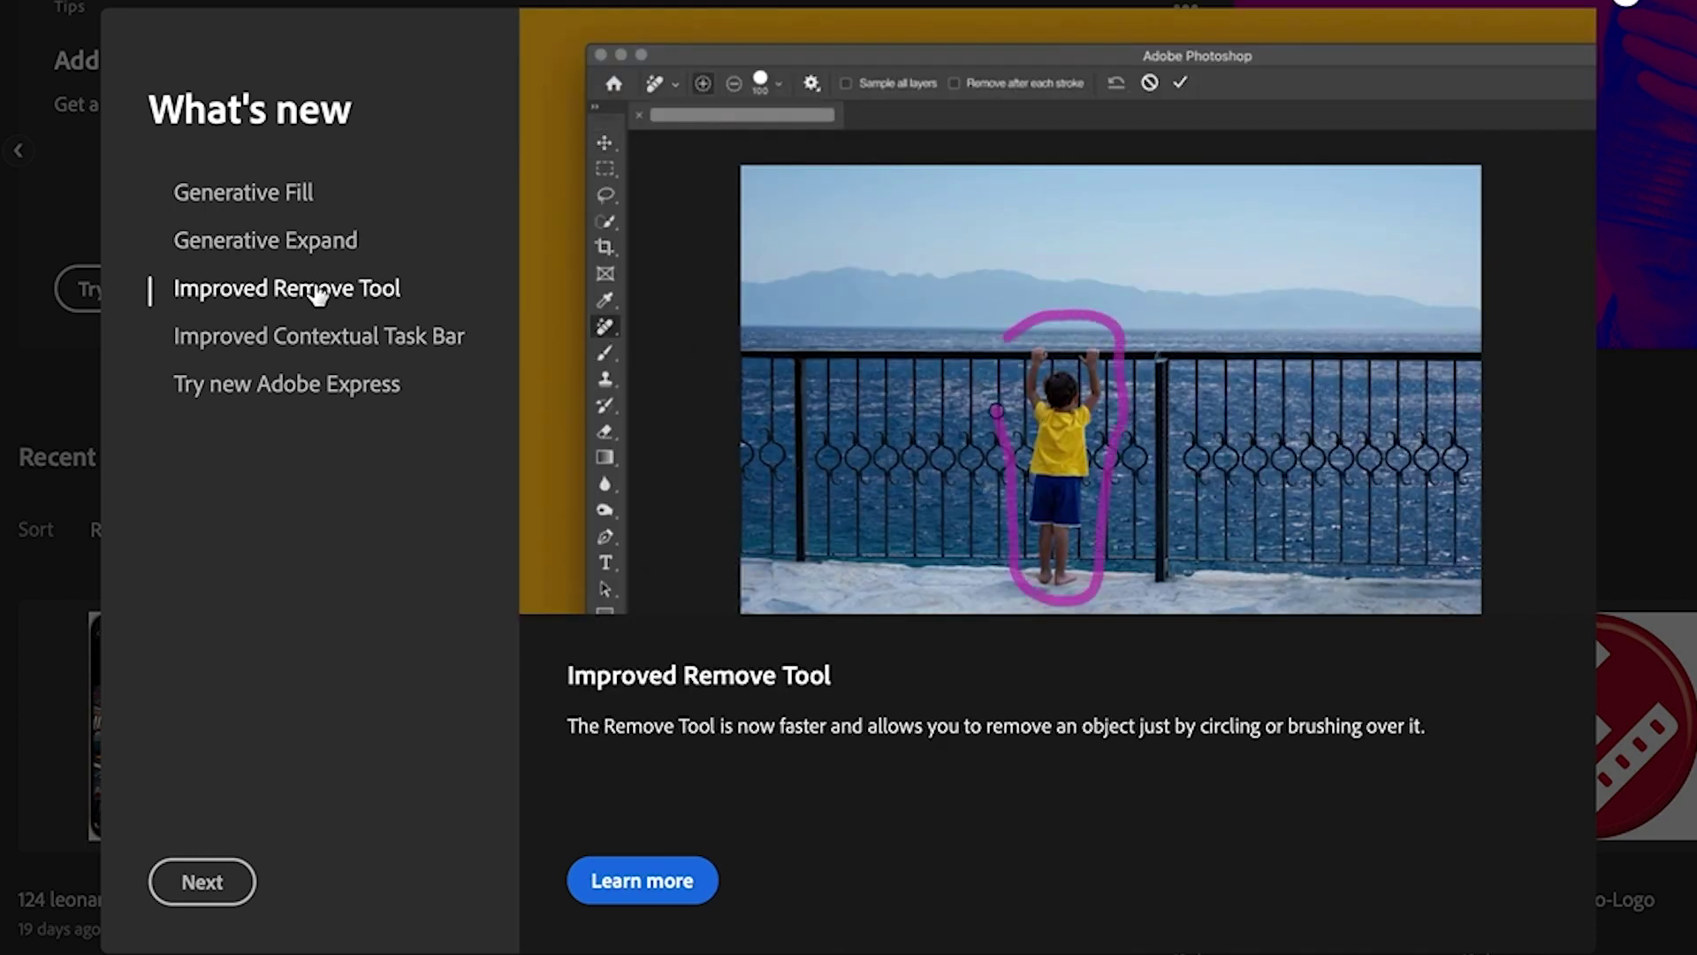